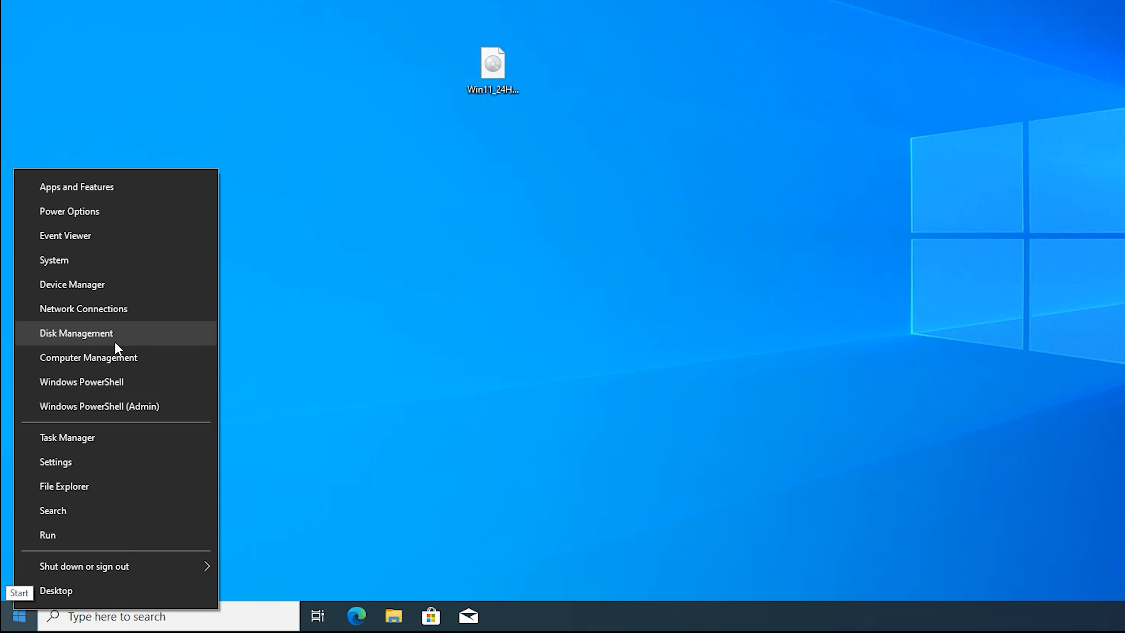
- Open Disk Management and start creating a new virtual hard disk
{"action": "left_click", "coordinate": [116, 342]}
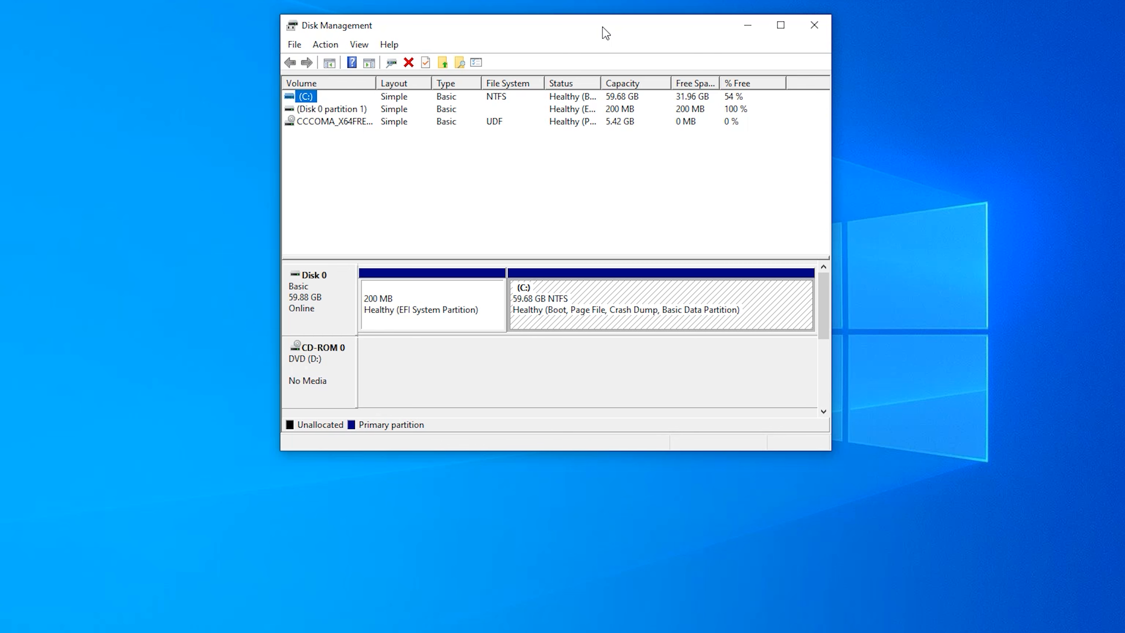
{"action": "left_click", "coordinate": [326, 45]}
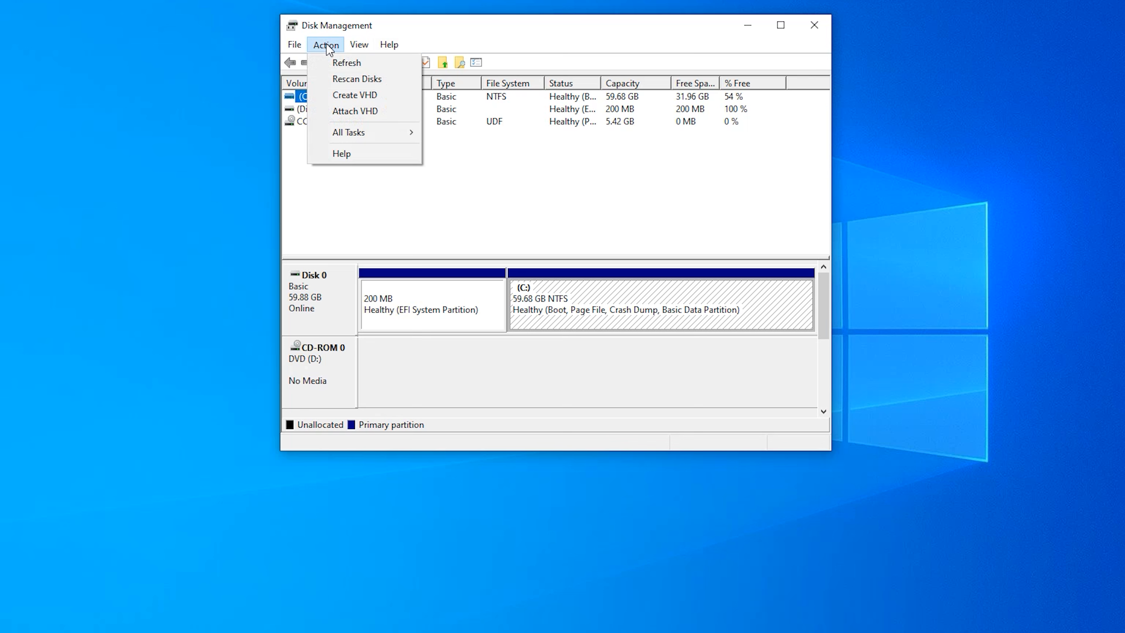
{"action": "left_click", "coordinate": [377, 100]}
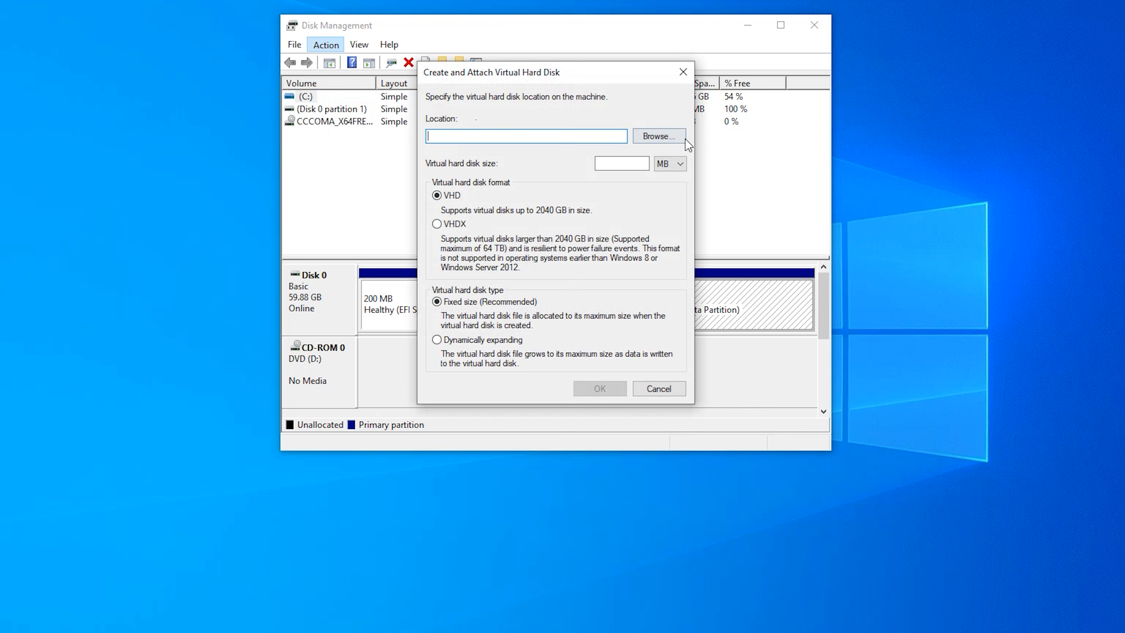
- Browse for the virtual disk location and create a new folder named vhd on Local Disk (C:)
{"action": "left_click", "coordinate": [660, 137]}
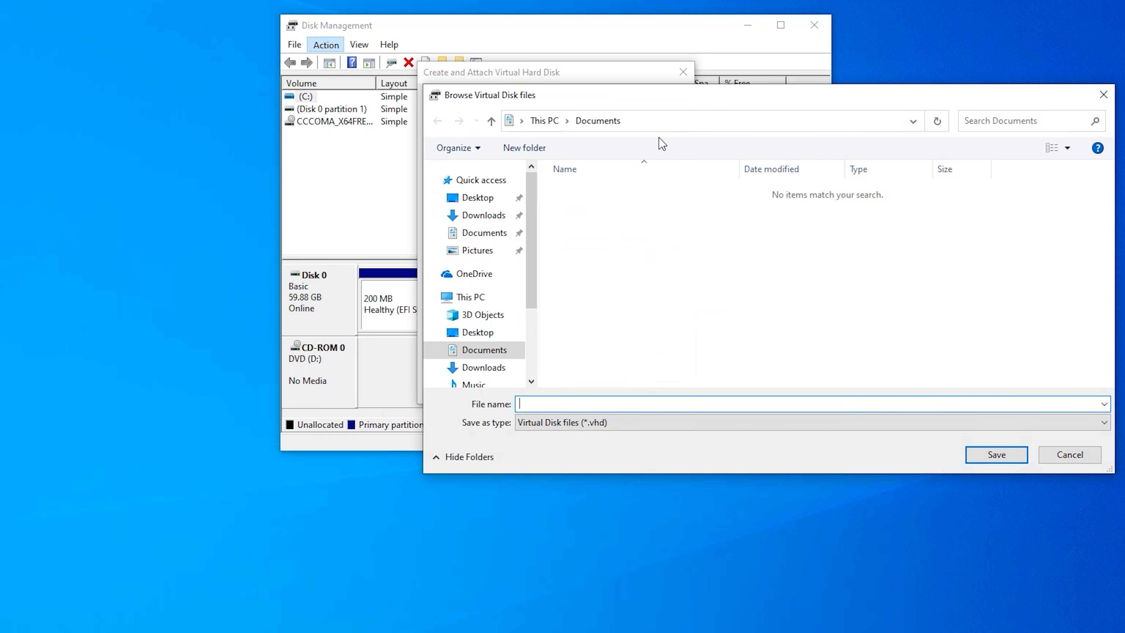
{"action": "left_click_drag", "start_coordinate": [536, 246], "coordinate": [529, 319]}
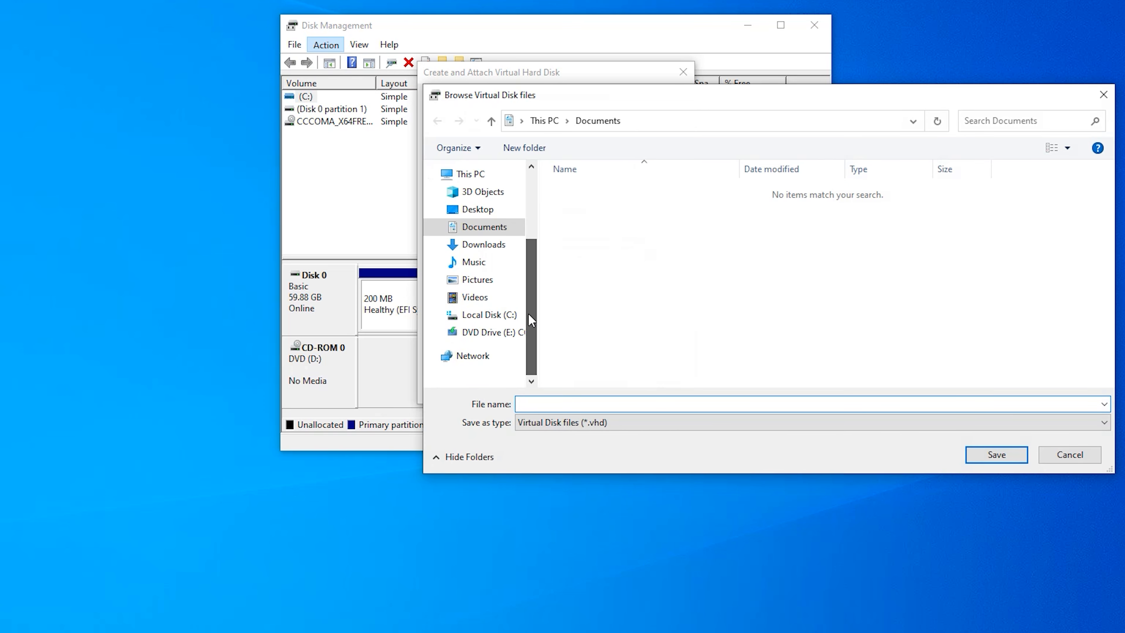
{"action": "left_click", "coordinate": [490, 314]}
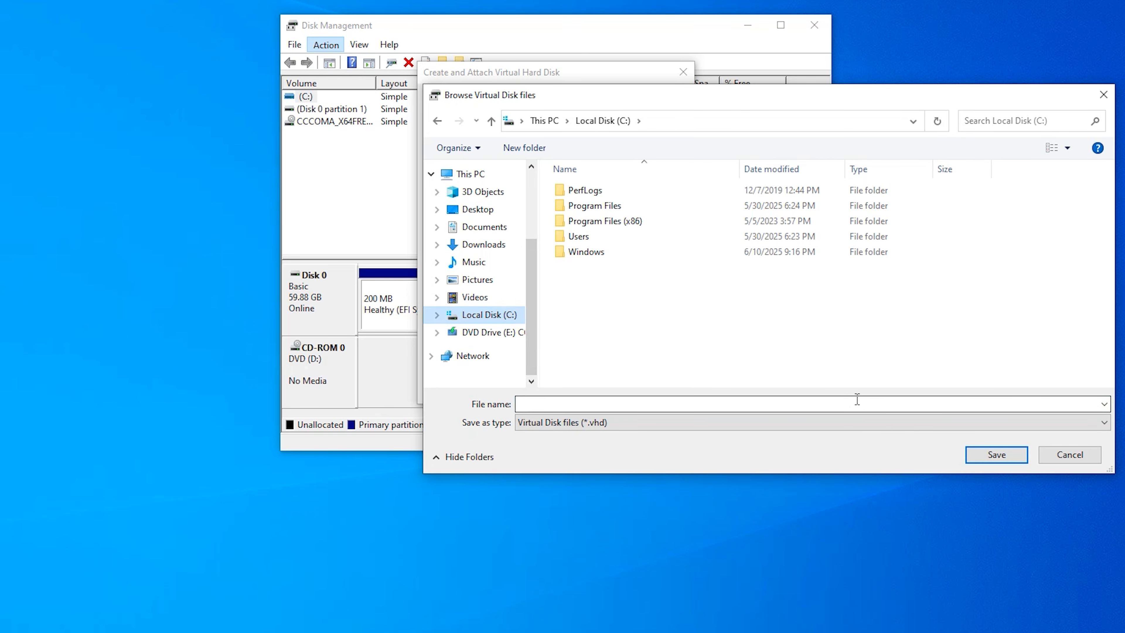
{"action": "right_click", "coordinate": [661, 306]}
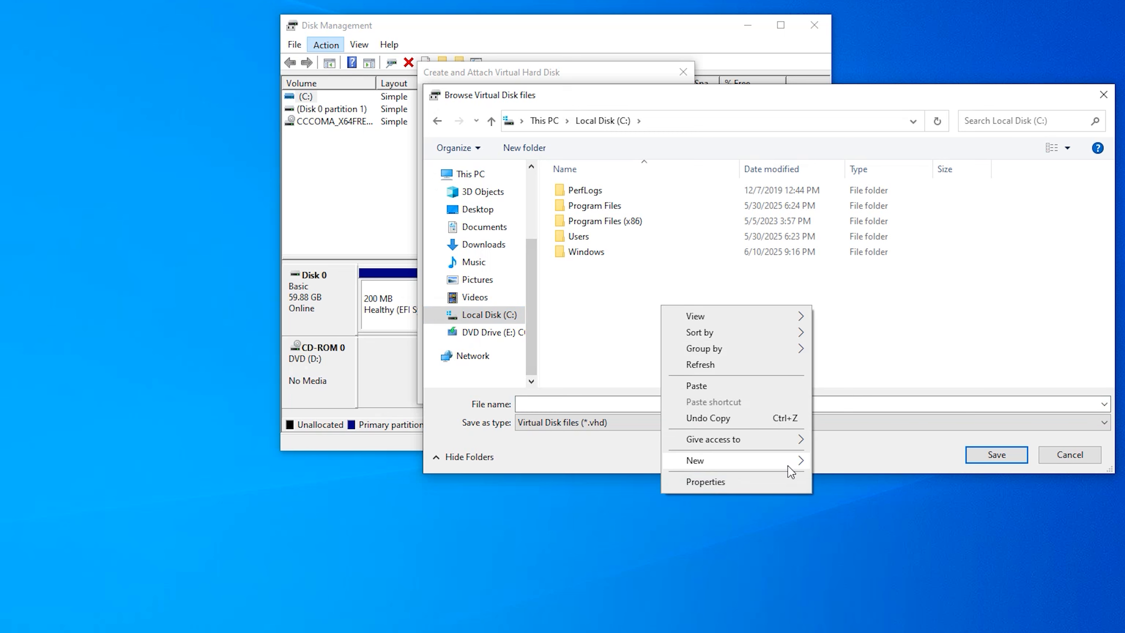
{"action": "mouse_move", "coordinate": [790, 463]}
{"action": "left_click", "coordinate": [840, 461]}
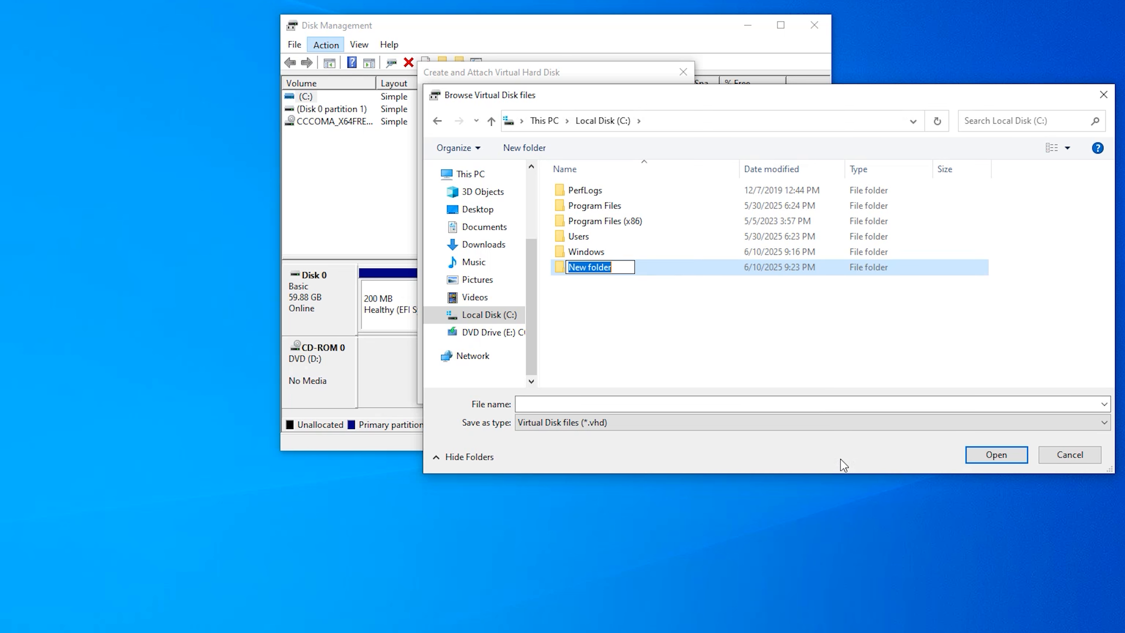
{"action": "type", "text": "vhd"}
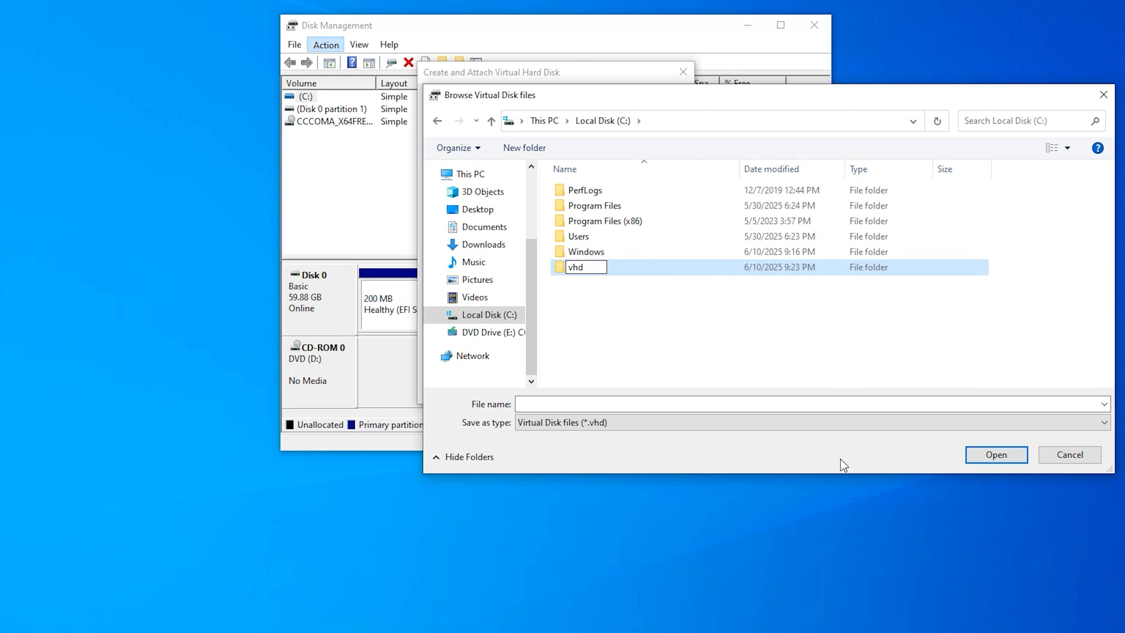
{"action": "key", "text": "Return"}
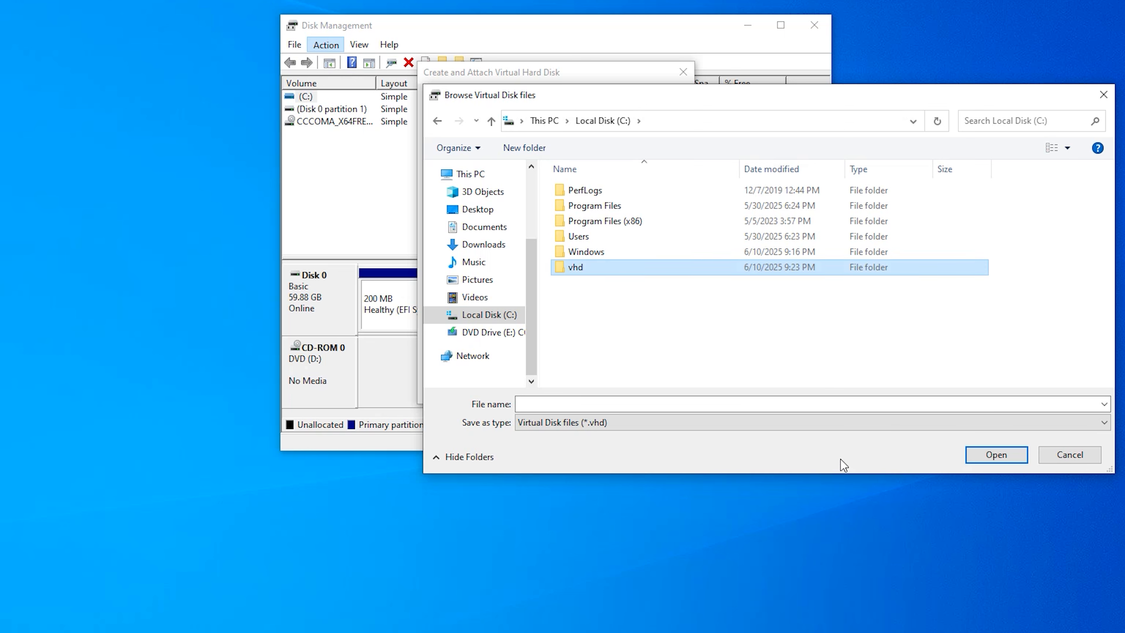
- Open the vhd folder and save the virtual disk file as vhd
{"action": "double_click", "coordinate": [666, 268]}
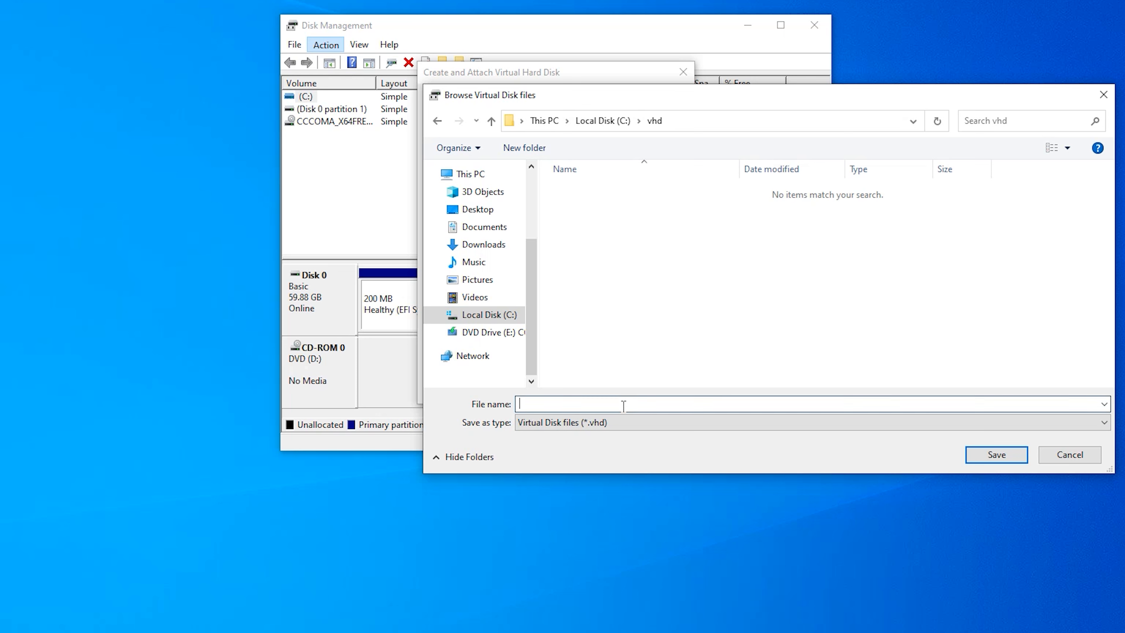
{"action": "type", "text": "vhd"}
{"action": "left_click", "coordinate": [990, 453]}
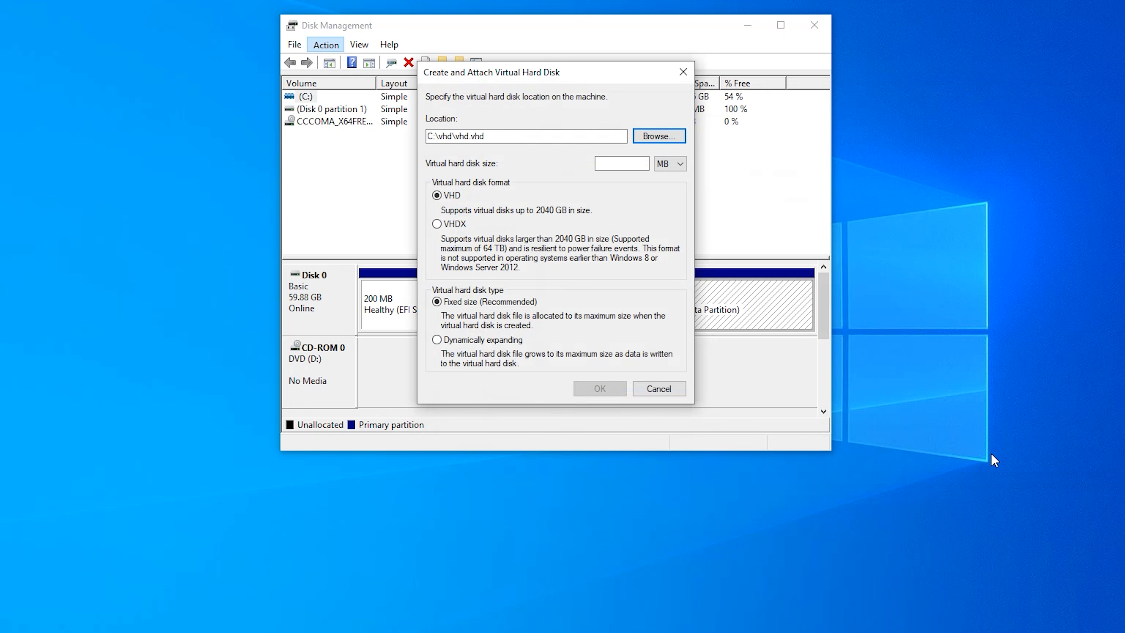
- Set the virtual hard disk size to 10 GB and create the disk
{"action": "left_click", "coordinate": [633, 161]}
{"action": "left_click", "coordinate": [679, 165]}
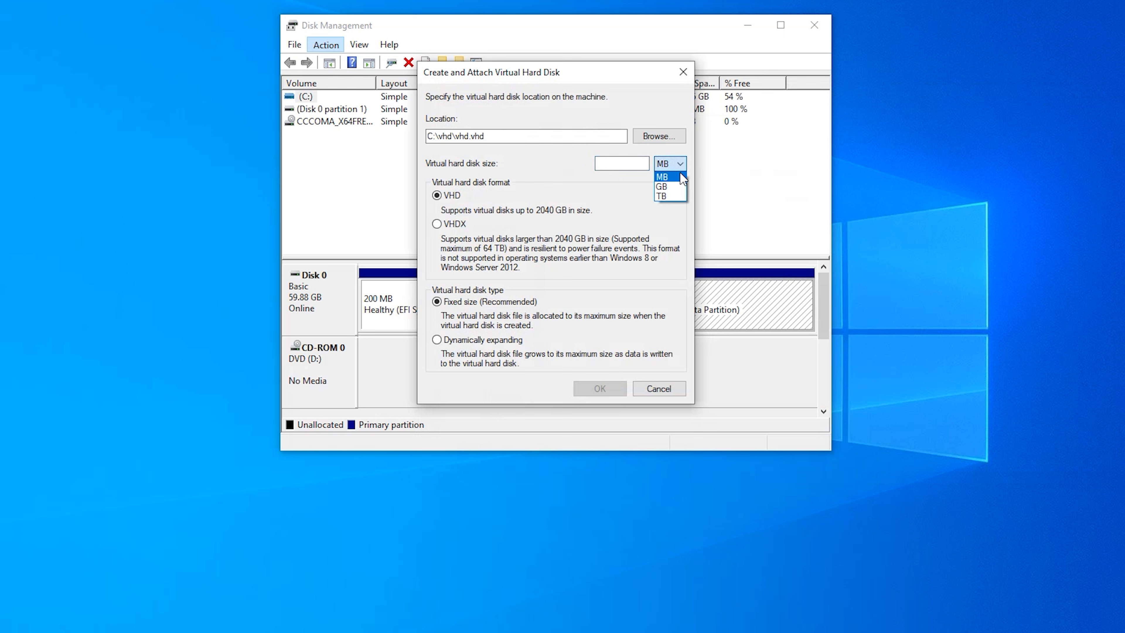
{"action": "left_click", "coordinate": [665, 179]}
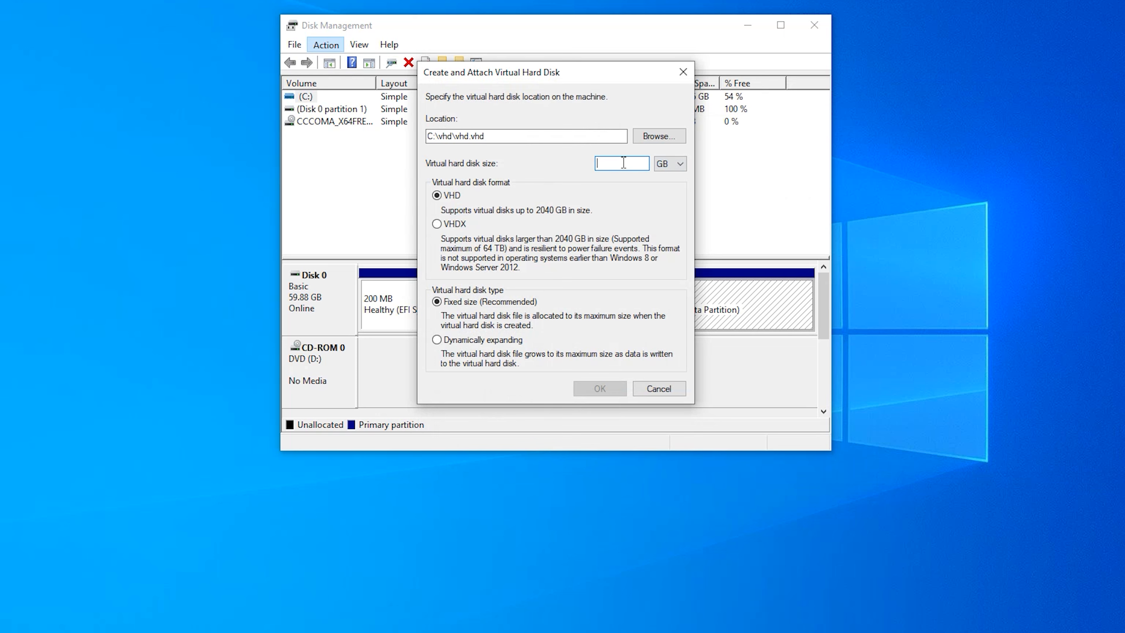
{"action": "type", "text": "10"}
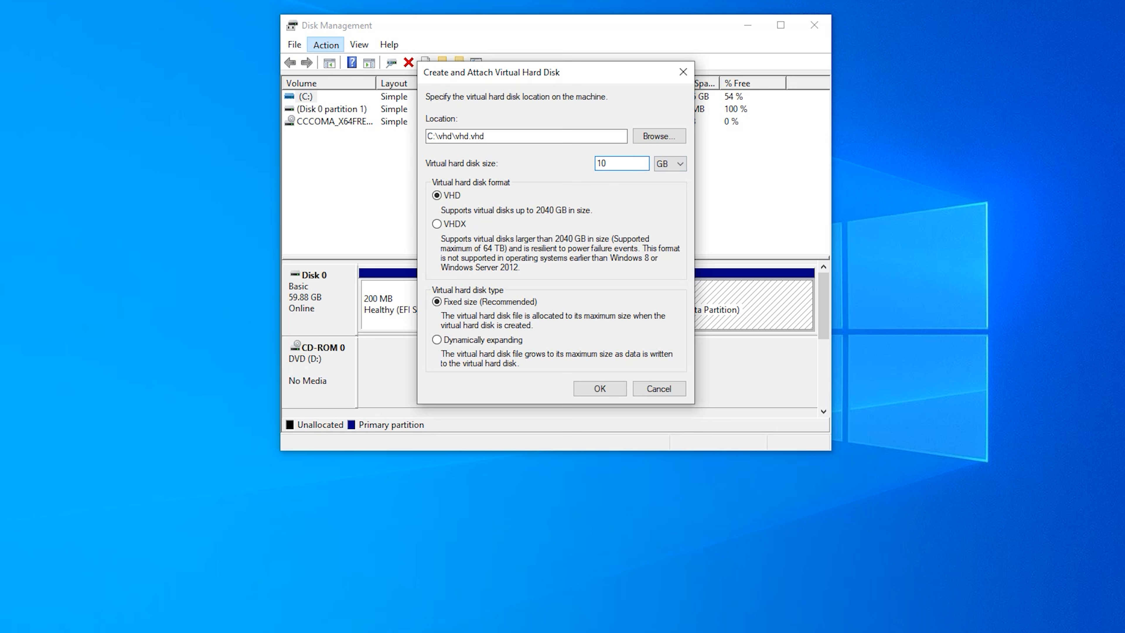
{"action": "left_click", "coordinate": [590, 386]}
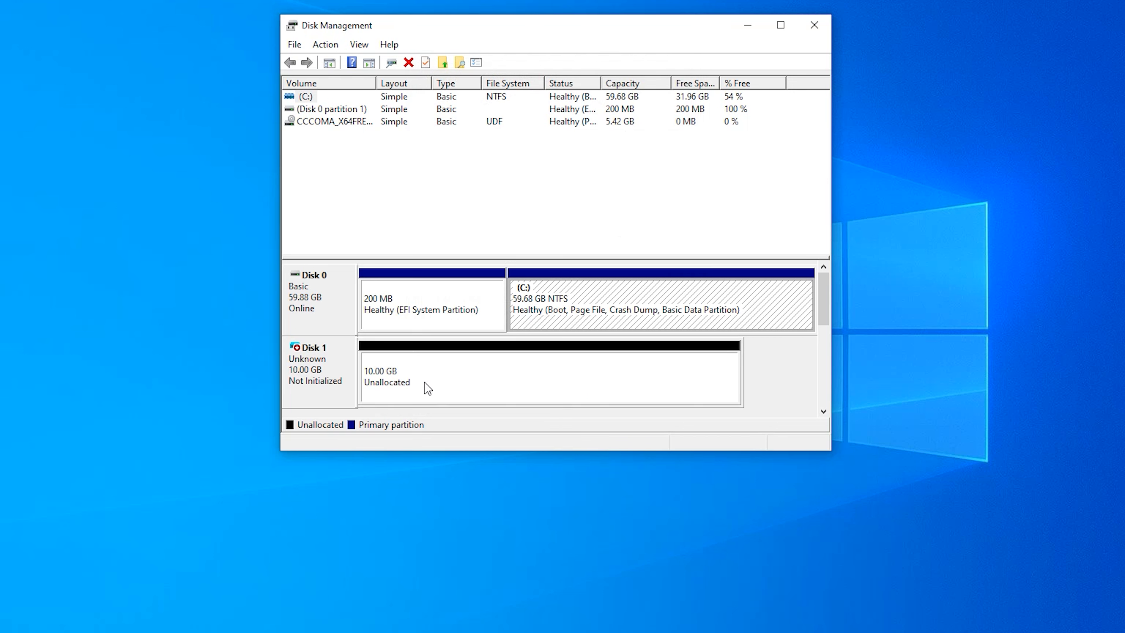
- Initialize Disk 1 with the GPT partition style
{"action": "right_click", "coordinate": [307, 355]}
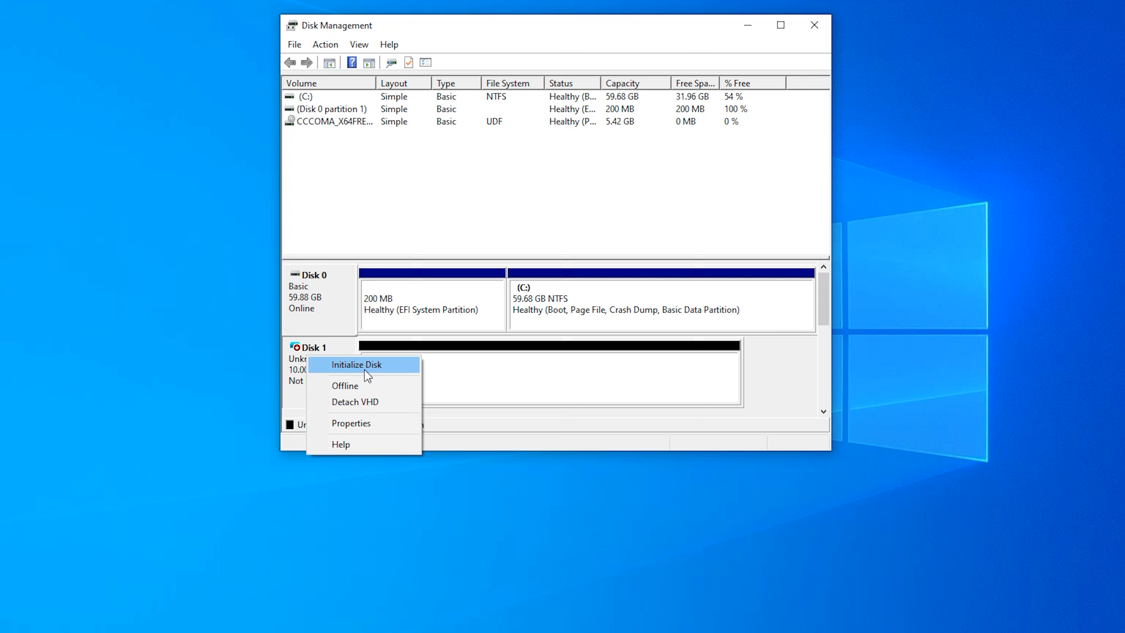
{"action": "left_click", "coordinate": [345, 366]}
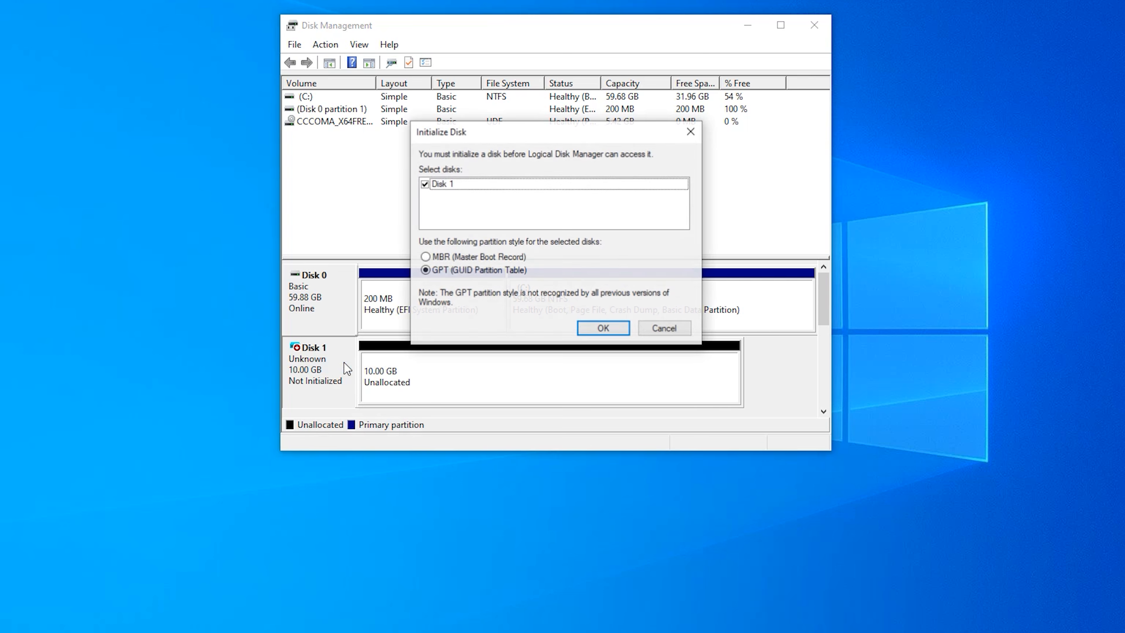
{"action": "left_click", "coordinate": [603, 329]}
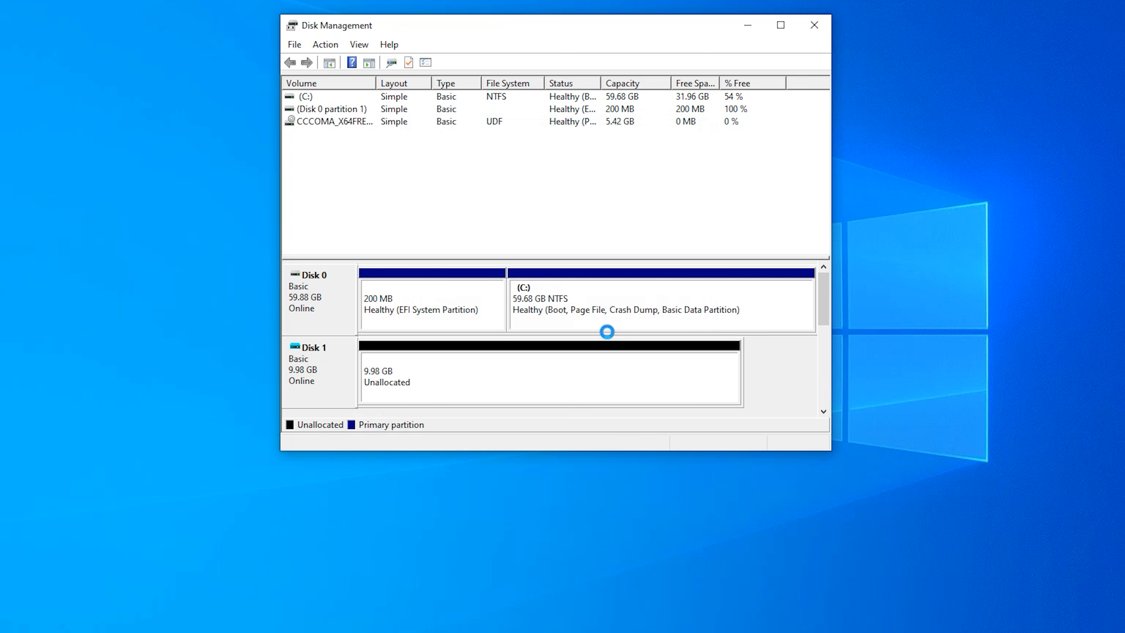
- Start a new simple volume on Disk 1's unallocated space, keeping the default size and drive letter F
{"action": "right_click", "coordinate": [480, 368]}
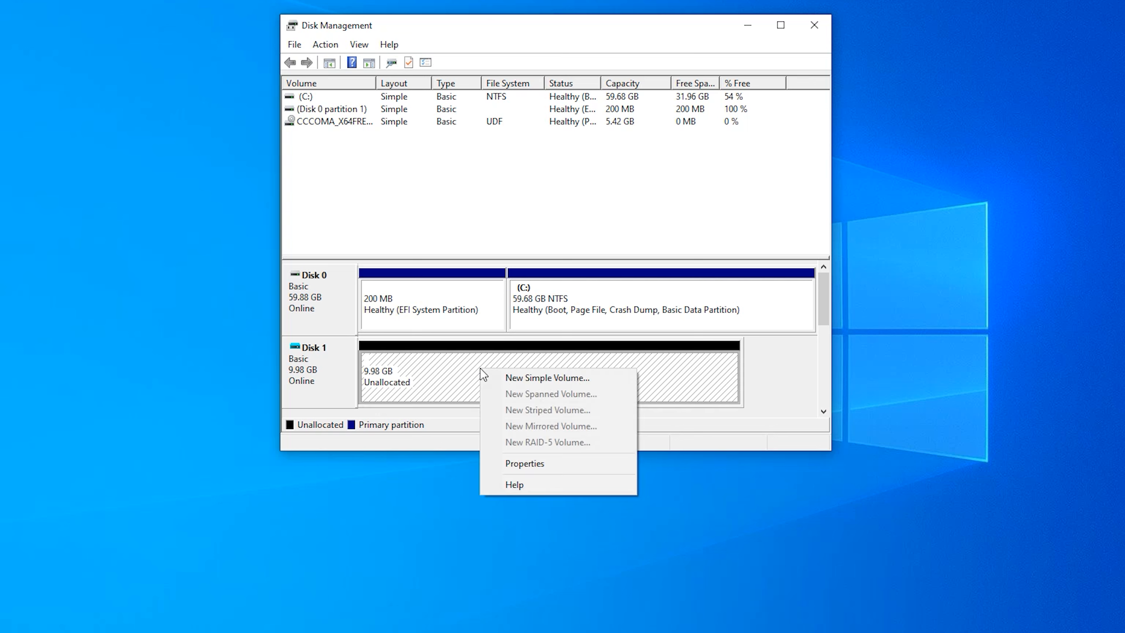
{"action": "left_click", "coordinate": [515, 382]}
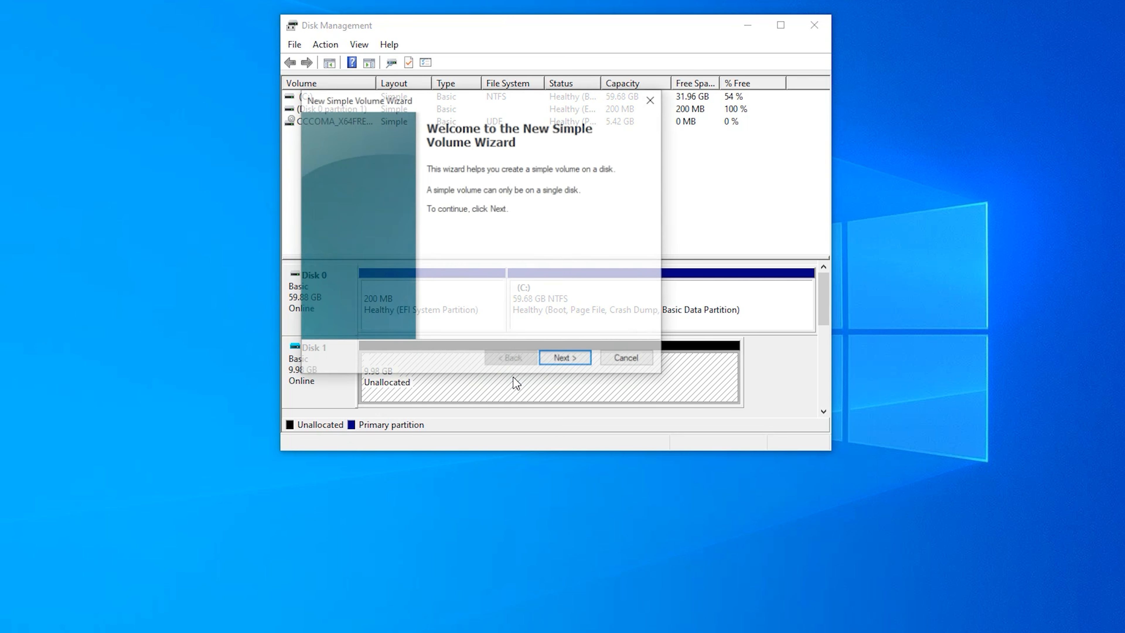
{"action": "left_click", "coordinate": [566, 360]}
{"action": "left_click", "coordinate": [580, 361]}
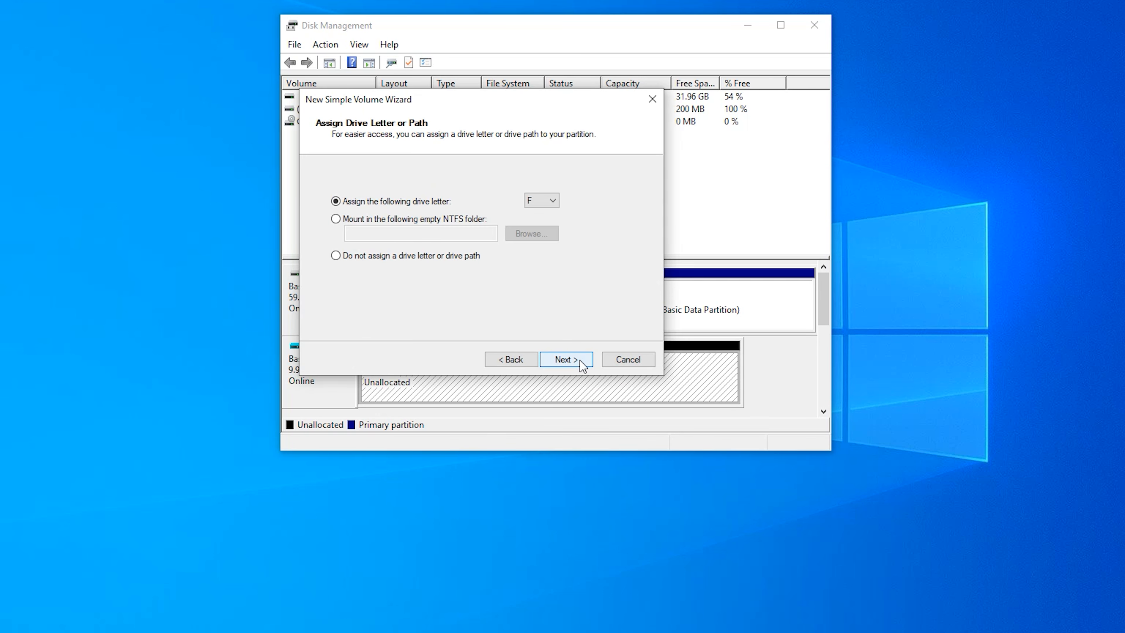
{"action": "left_click", "coordinate": [580, 361]}
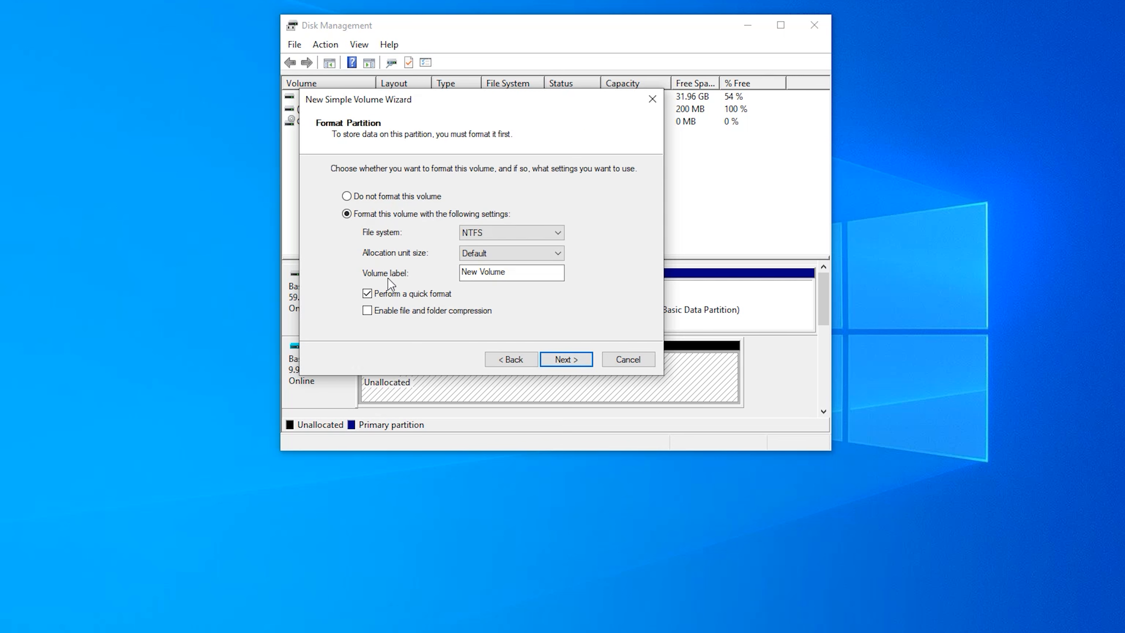
- Set the volume label to uvhd with NTFS quick format and finish the wizard
{"action": "left_click", "coordinate": [517, 273]}
{"action": "left_click_drag", "start_coordinate": [517, 274], "coordinate": [441, 283]}
{"action": "type", "text": "uvhd"}
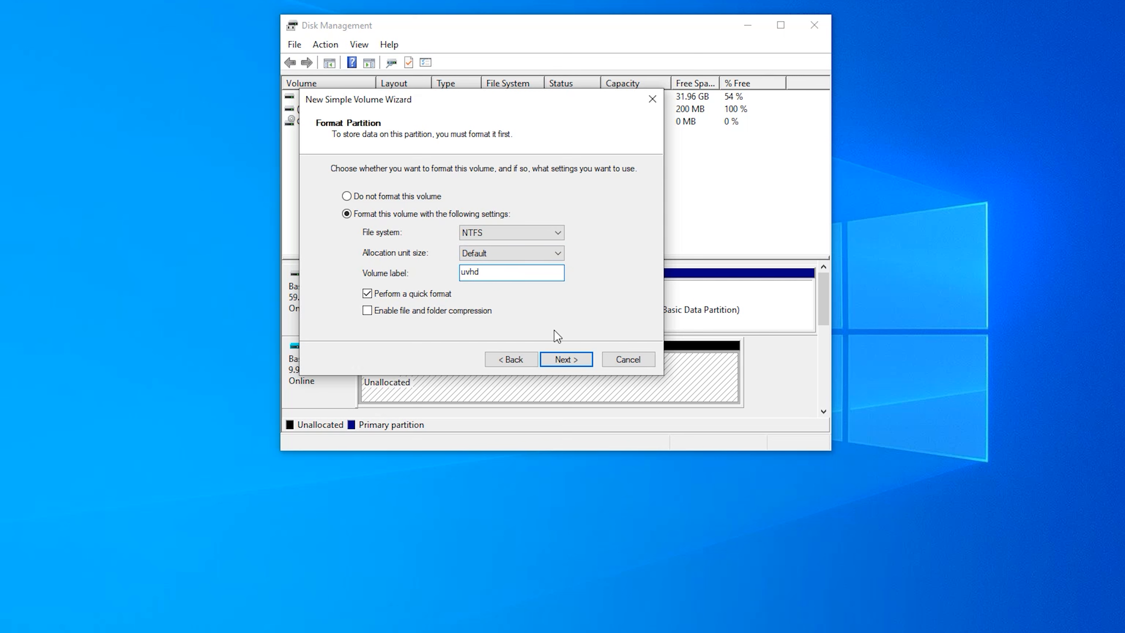
{"action": "left_click", "coordinate": [571, 362]}
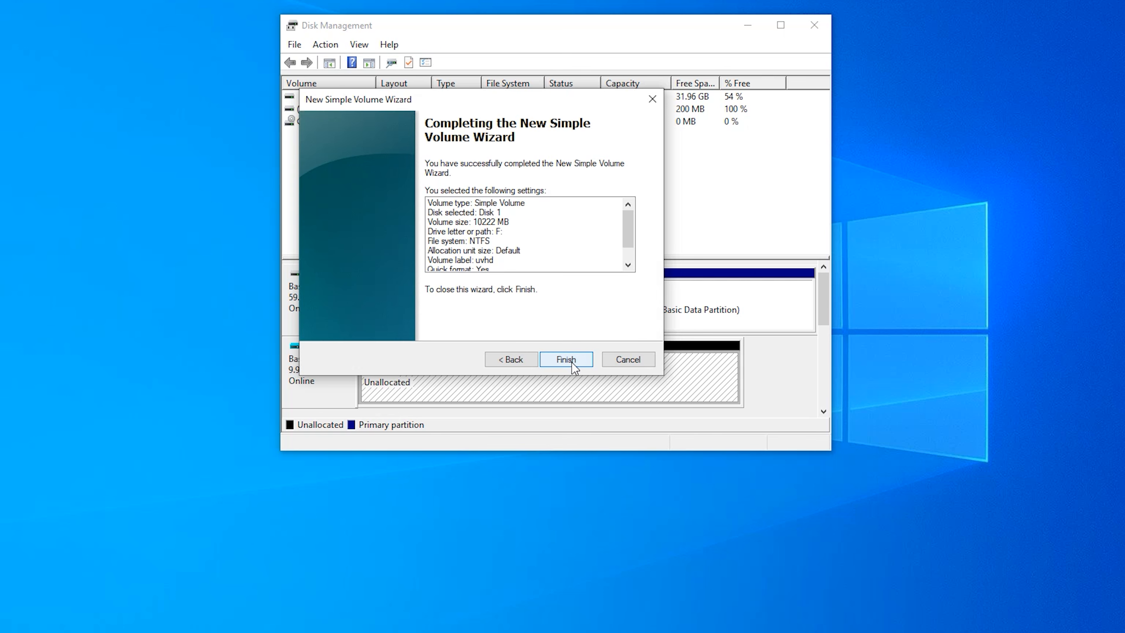
{"action": "left_click", "coordinate": [572, 363]}
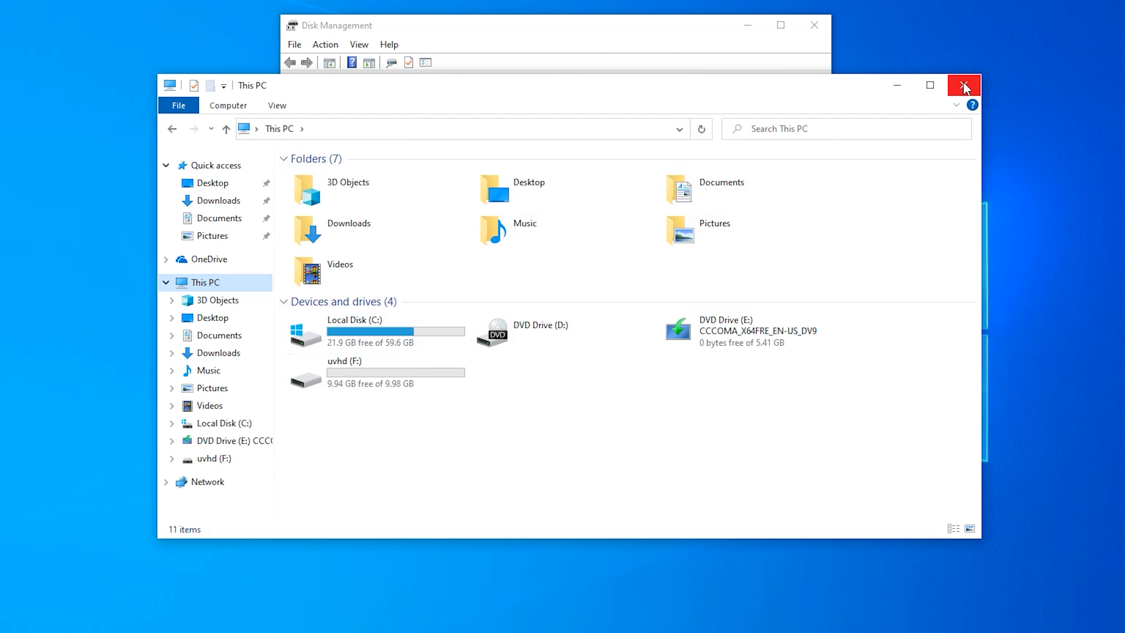
- Close the File Explorer and Disk Management windows
{"action": "left_click", "coordinate": [964, 84]}
{"action": "left_click", "coordinate": [813, 26]}
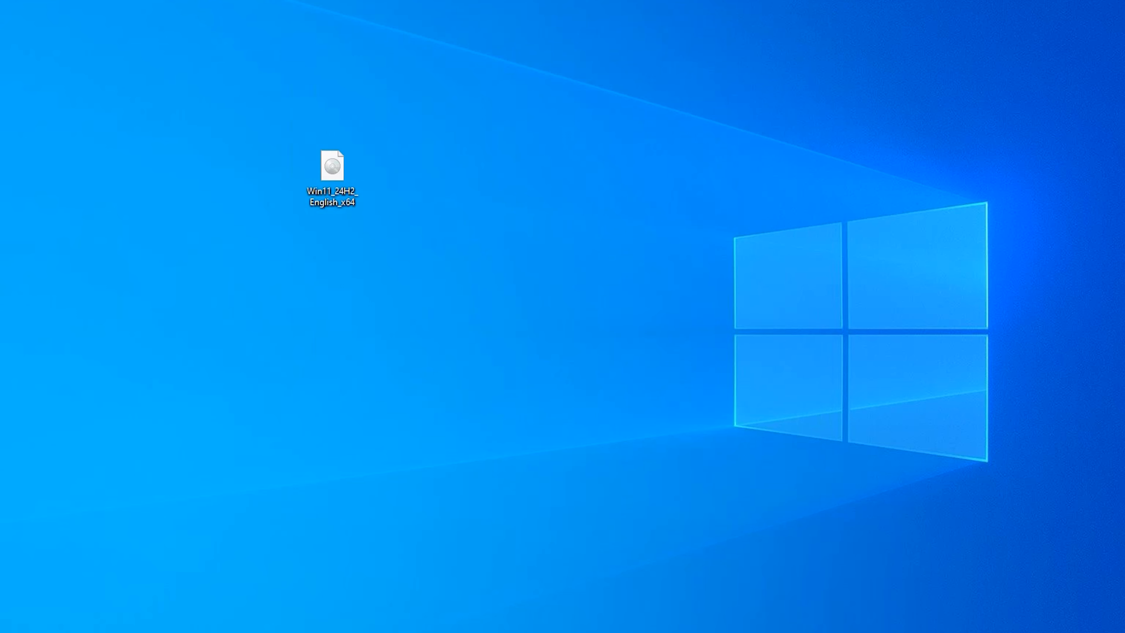
{"action": "mouse_move", "coordinate": [496, 175]}
{"action": "left_mouse_down"}
{"action": "mouse_move", "coordinate": [459, 129]}
{"action": "mouse_move", "coordinate": [496, 175]}
{"action": "left_mouse_up"}
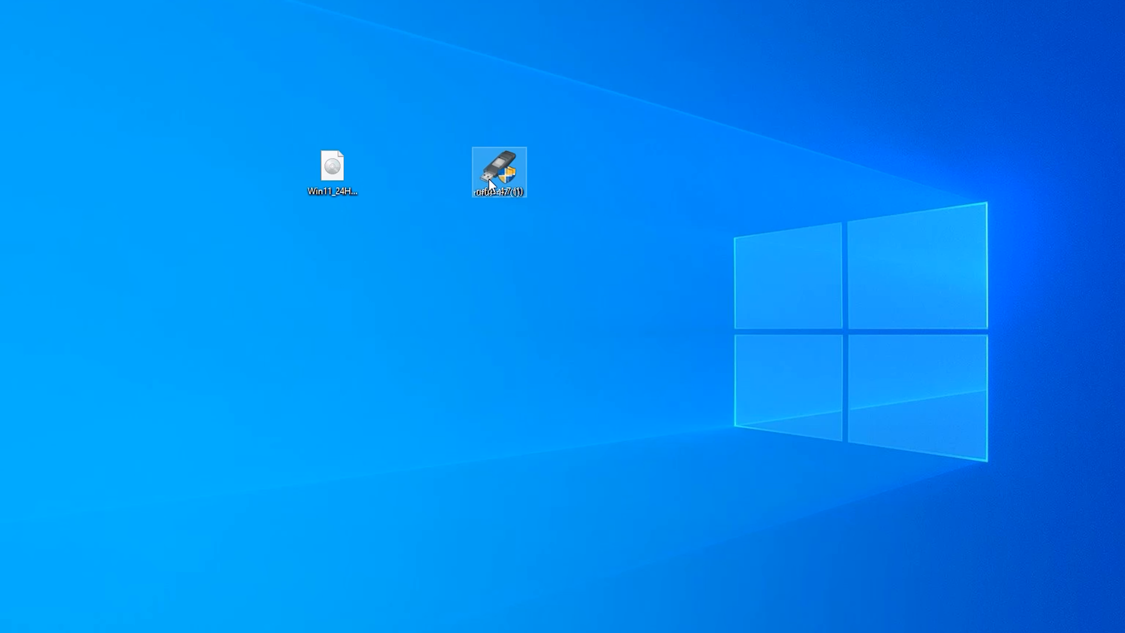
{"action": "left_click", "coordinate": [547, 250]}
{"action": "left_click_drag", "start_coordinate": [579, 258], "coordinate": [417, 103]}
{"action": "left_click", "coordinate": [417, 104]}
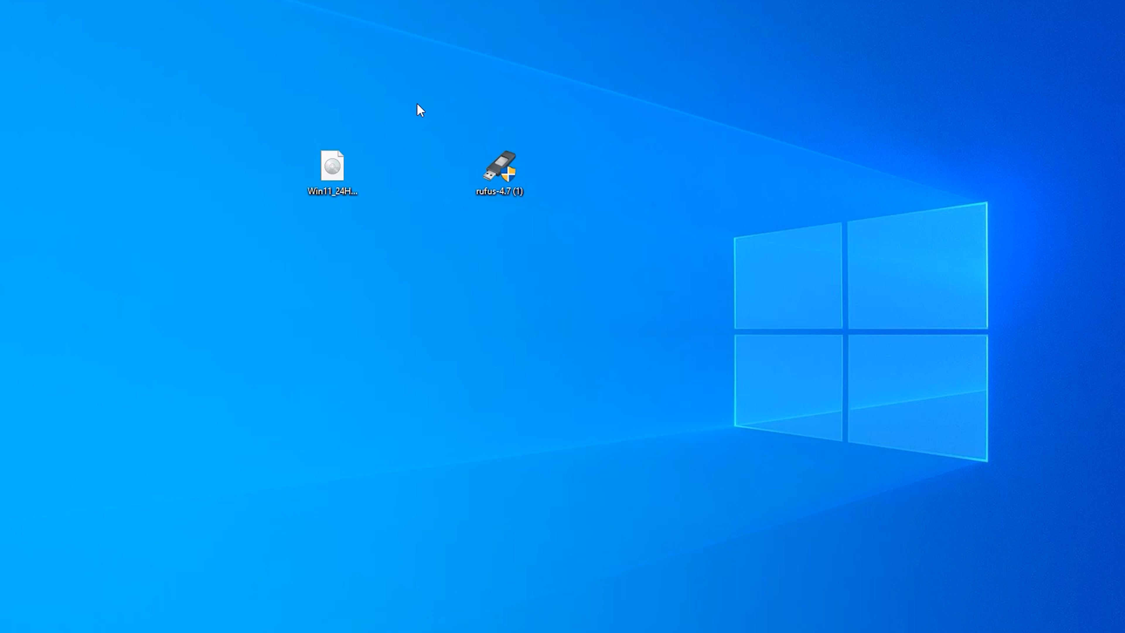
{"action": "left_click_drag", "start_coordinate": [417, 103], "coordinate": [609, 283]}
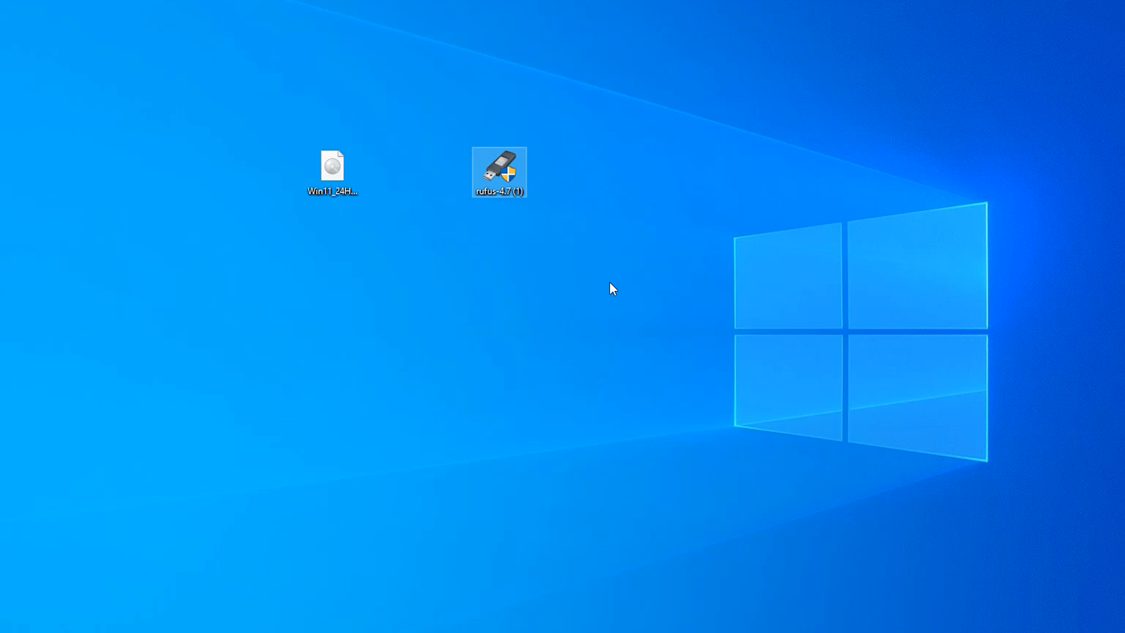
- Launch Rufus from the desktop and allow it to check for application updates online
{"action": "double_click", "coordinate": [512, 181]}
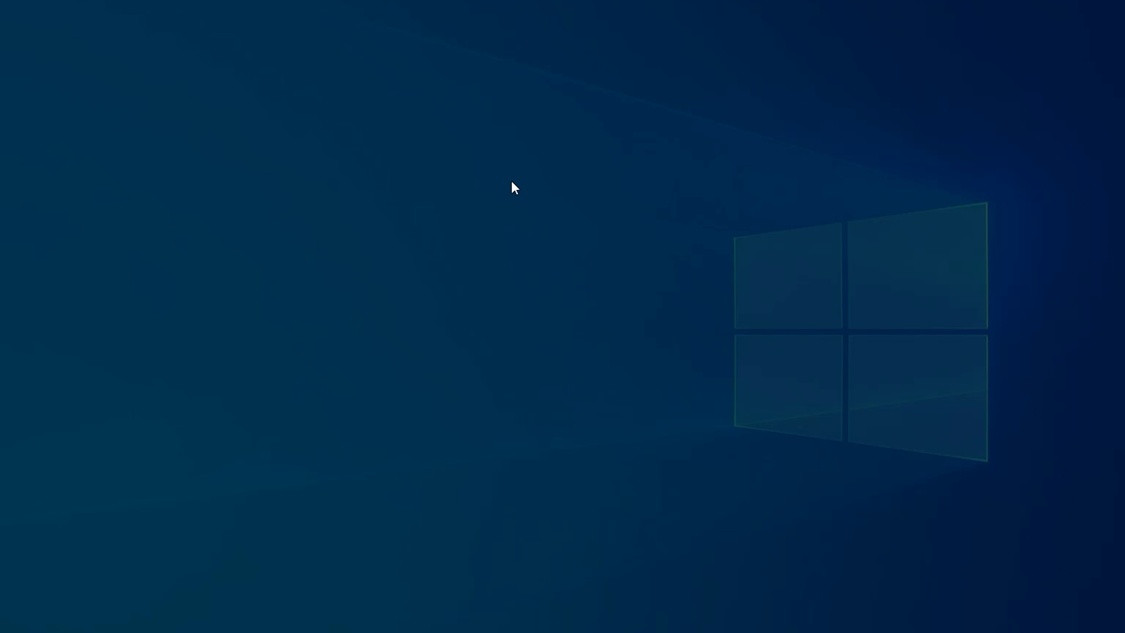
{"action": "left_click", "coordinate": [521, 411]}
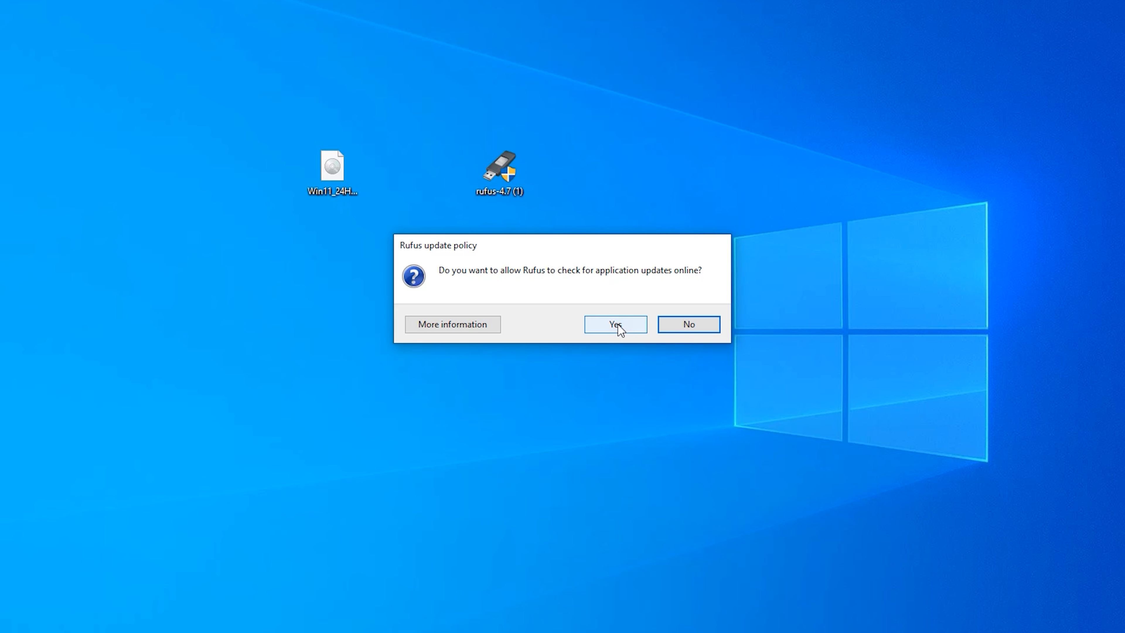
{"action": "left_click", "coordinate": [617, 325]}
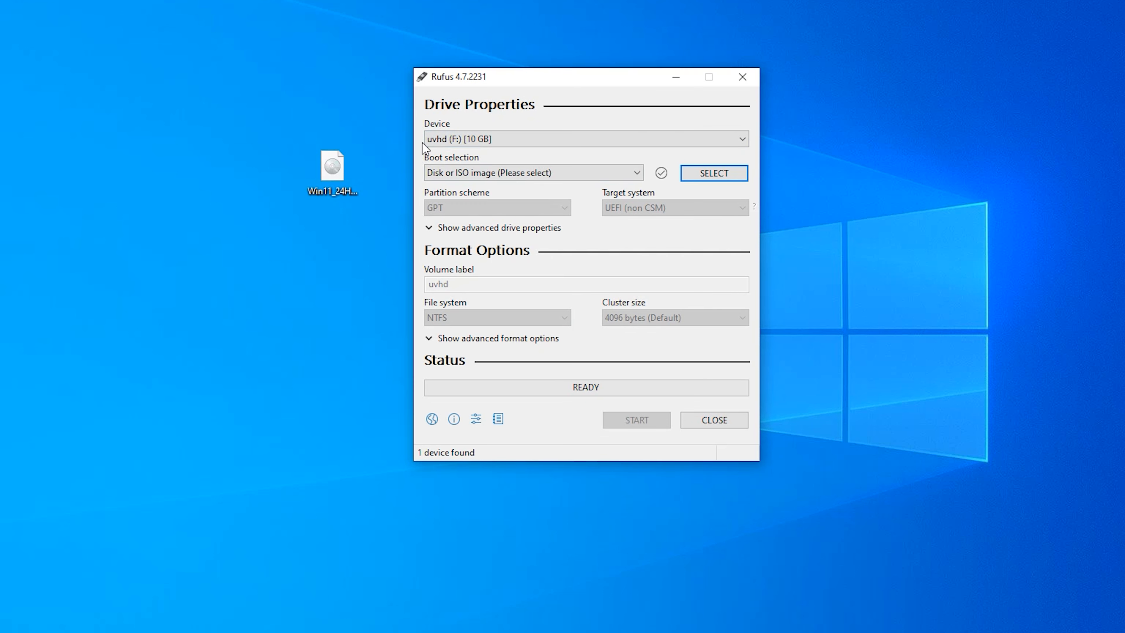
- Select the Win11_24H2_English_x64 image from the Desktop as the boot selection
{"action": "left_click", "coordinate": [725, 176]}
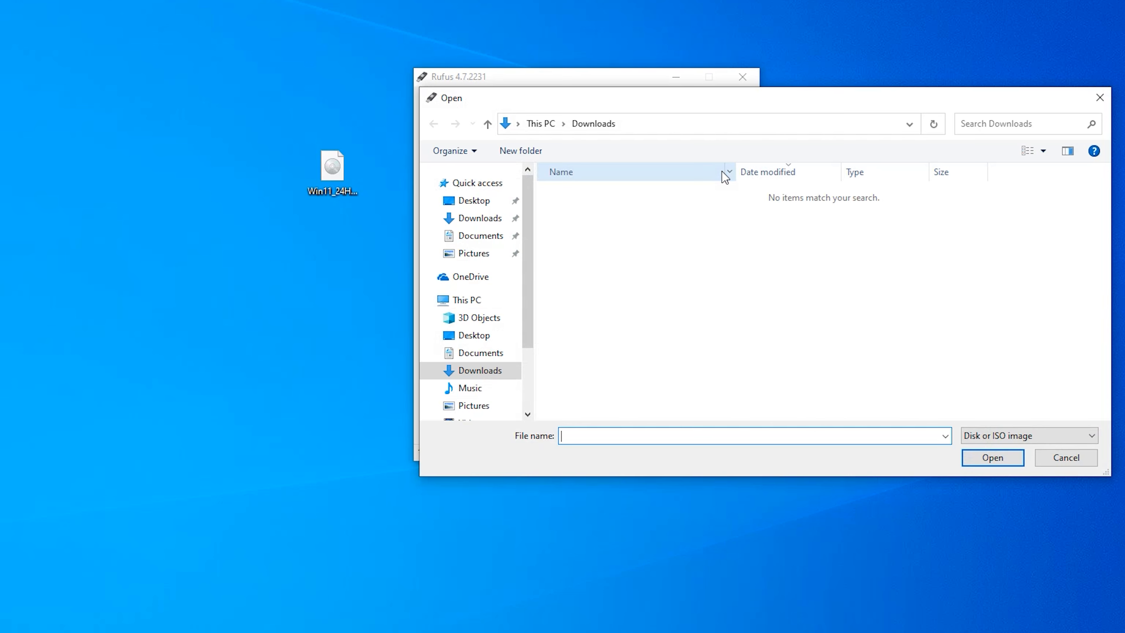
{"action": "left_click", "coordinate": [461, 204]}
{"action": "left_click", "coordinate": [585, 197]}
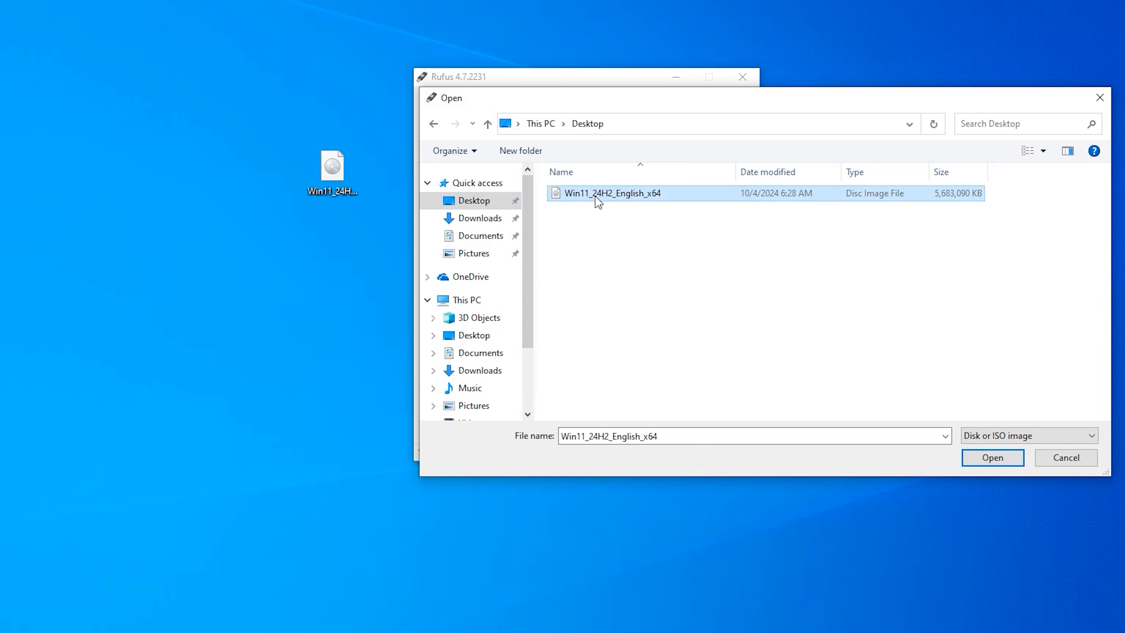
{"action": "left_click", "coordinate": [988, 459]}
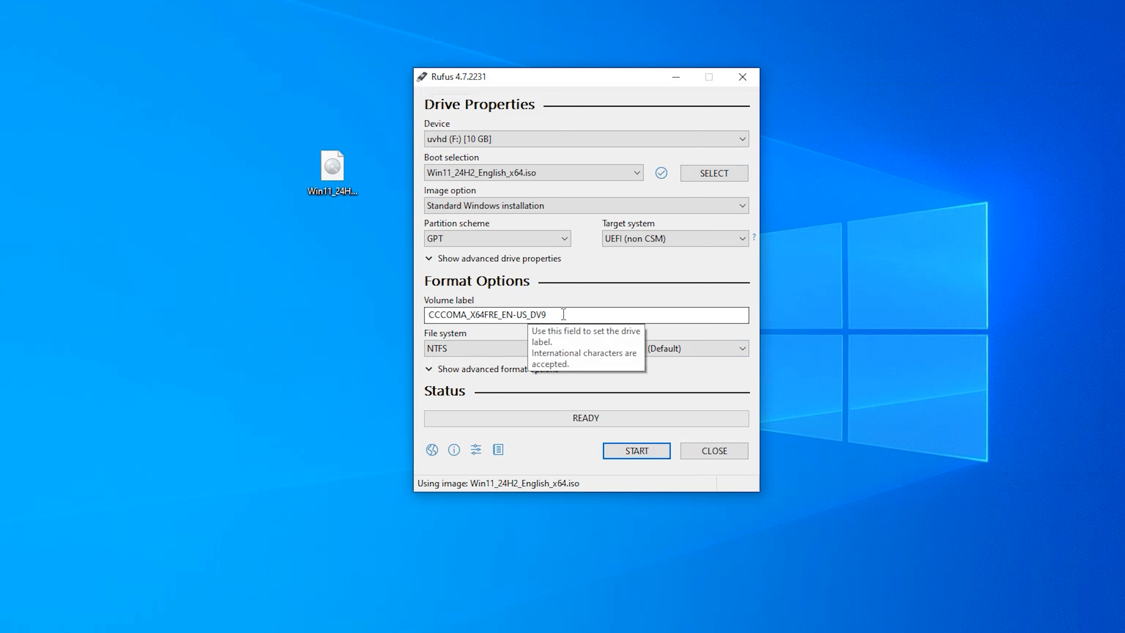
- Start writing the image, enabling the local account, regional options, data collection and BitLocker customization options
{"action": "left_click_drag", "start_coordinate": [563, 314], "coordinate": [418, 313]}
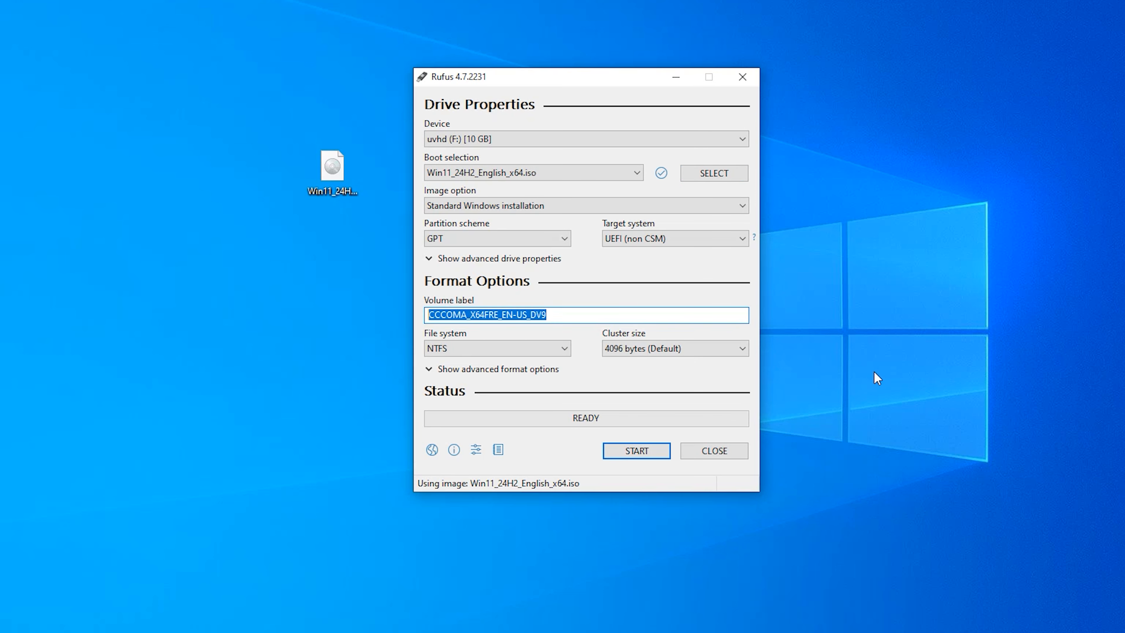
{"action": "left_click", "coordinate": [637, 451]}
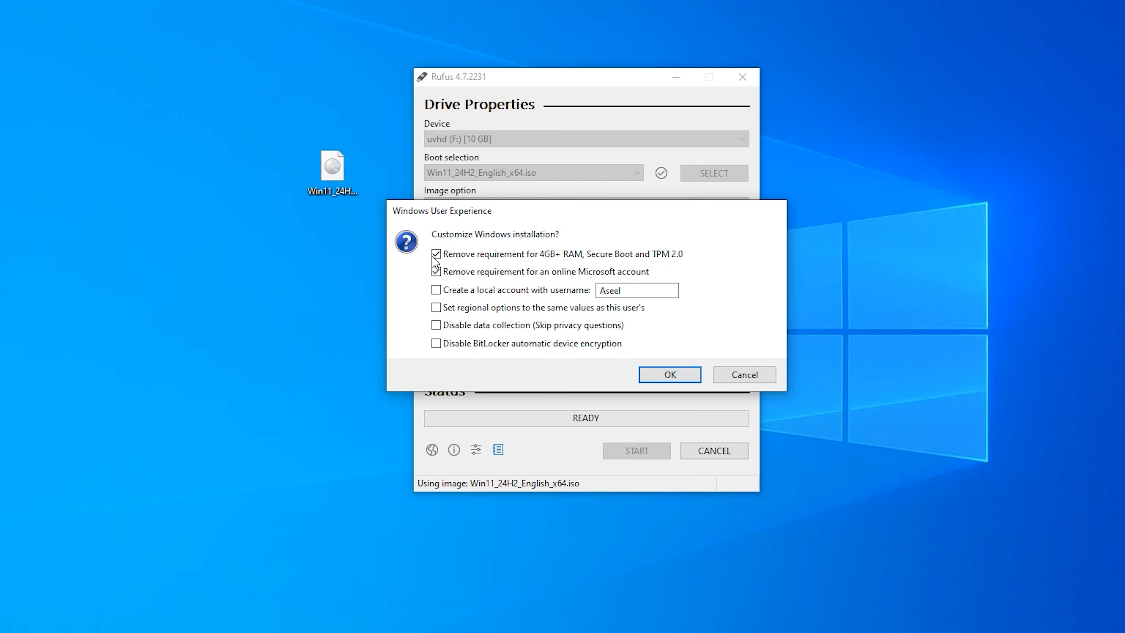
{"action": "left_click", "coordinate": [434, 344]}
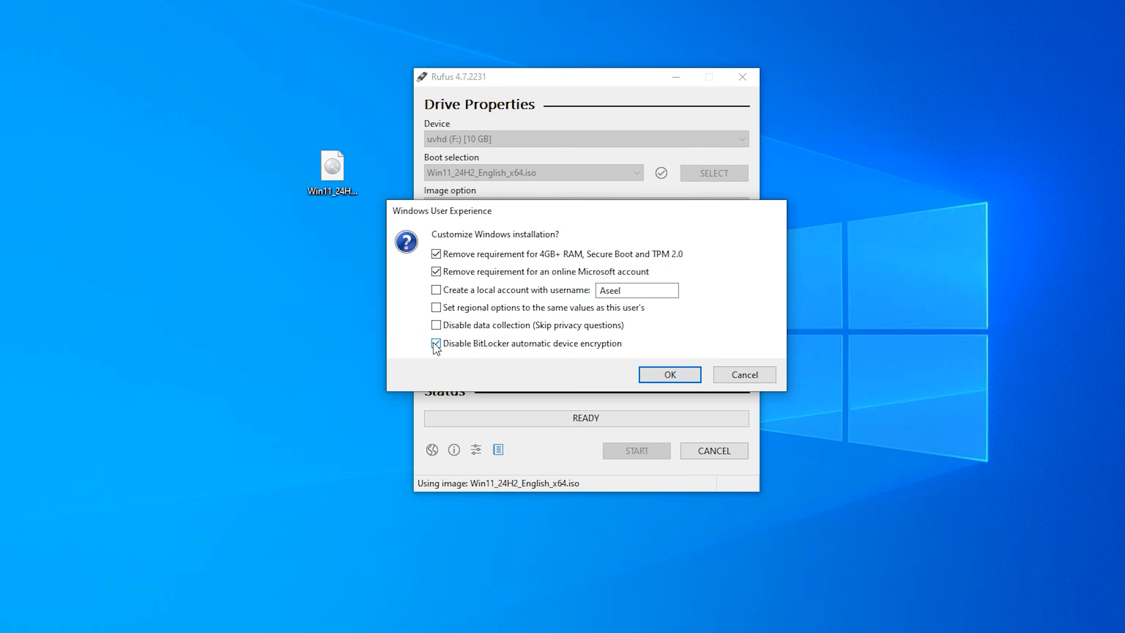
{"action": "left_click", "coordinate": [434, 325]}
{"action": "left_click", "coordinate": [436, 307]}
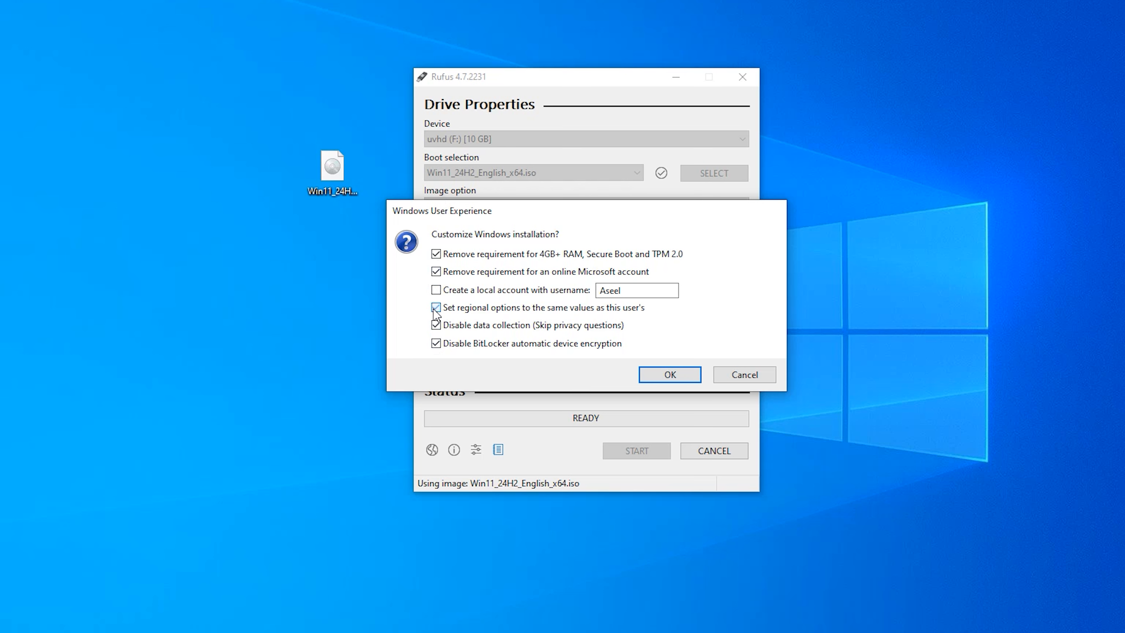
{"action": "left_click", "coordinate": [435, 290]}
{"action": "left_click", "coordinate": [667, 376]}
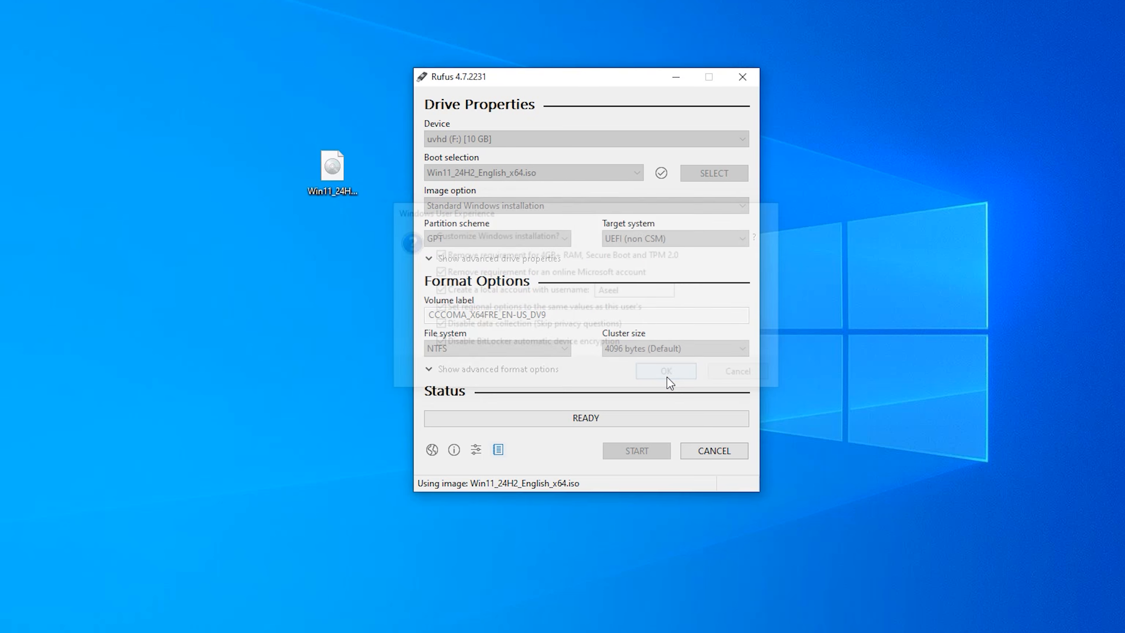
- Confirm the write to the uvhd drive and close Rufus when it finishes
{"action": "left_click", "coordinate": [607, 364]}
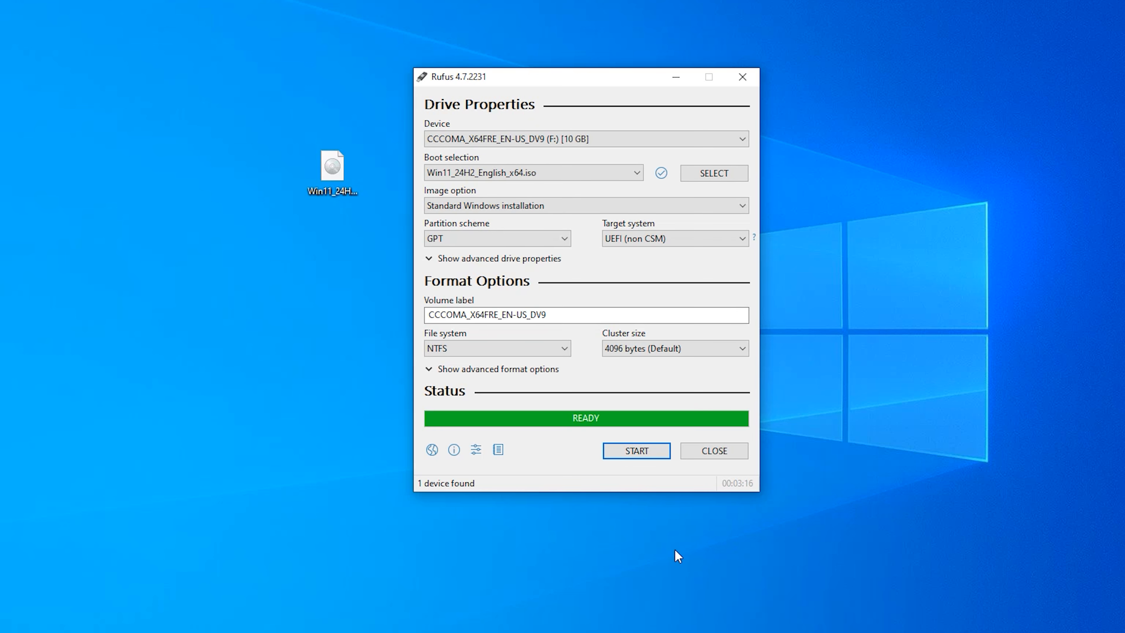
{"action": "left_click", "coordinate": [735, 451]}
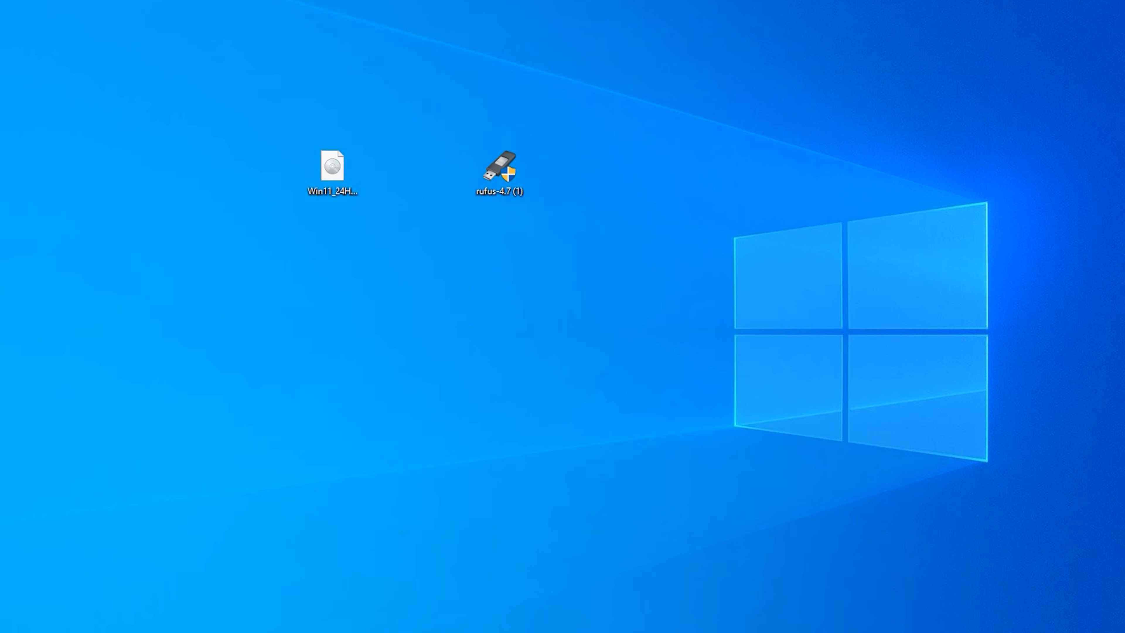
- Open the CCCOMA_X64FRE_EN-US_DV9 (F:) drive in File Explorer and run setup with administrator permission
{"action": "key", "text": "super+e"}
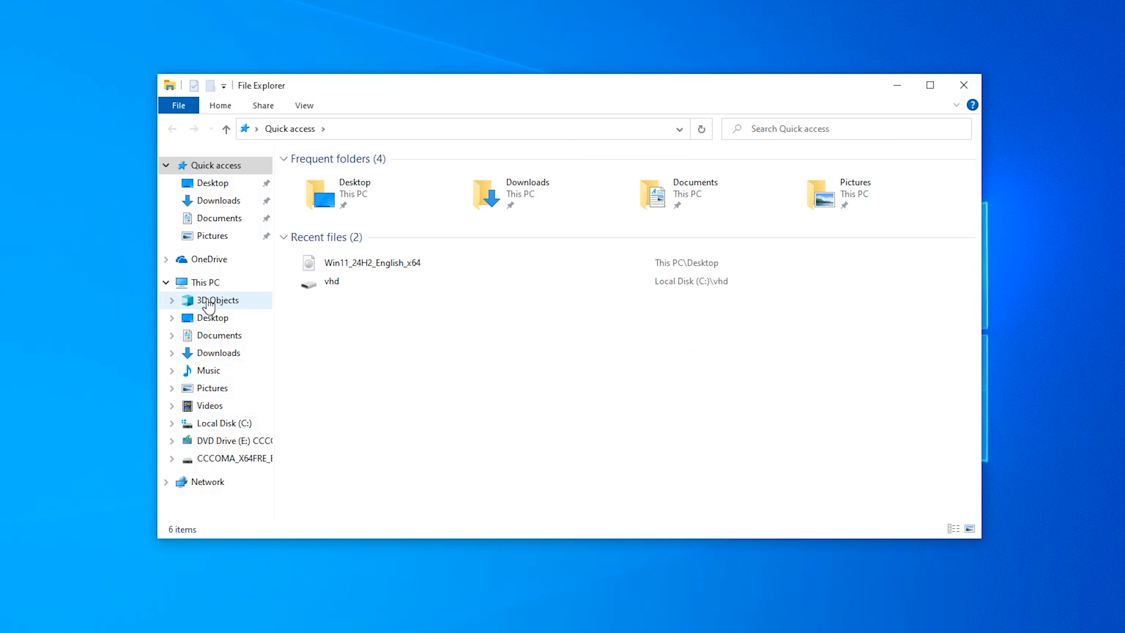
{"action": "left_click", "coordinate": [205, 283]}
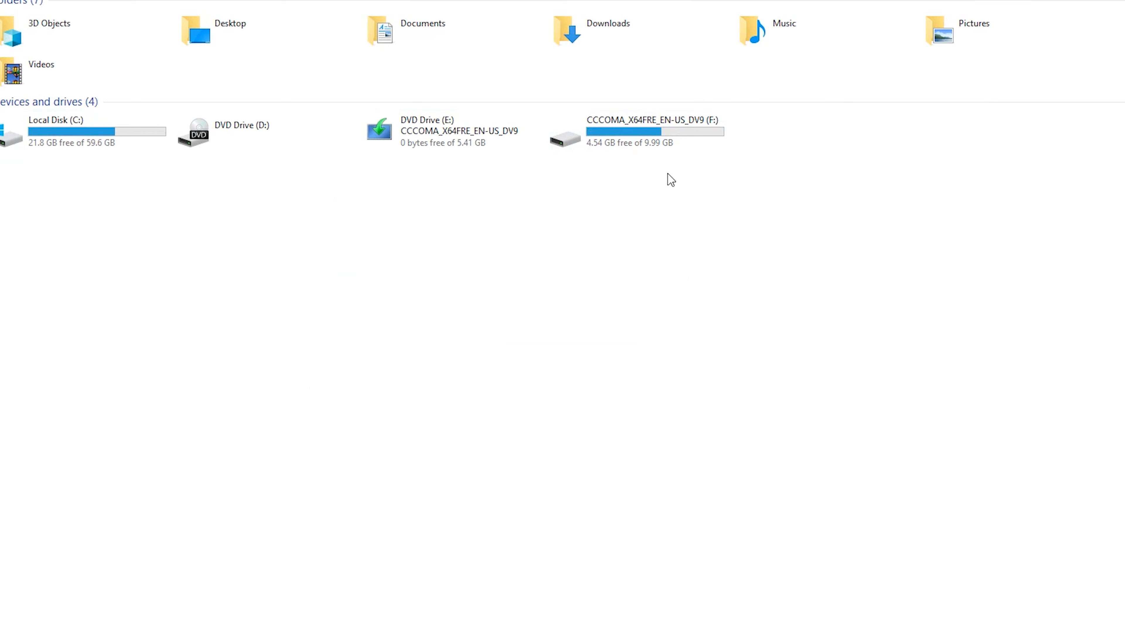
{"action": "double_click", "coordinate": [675, 128]}
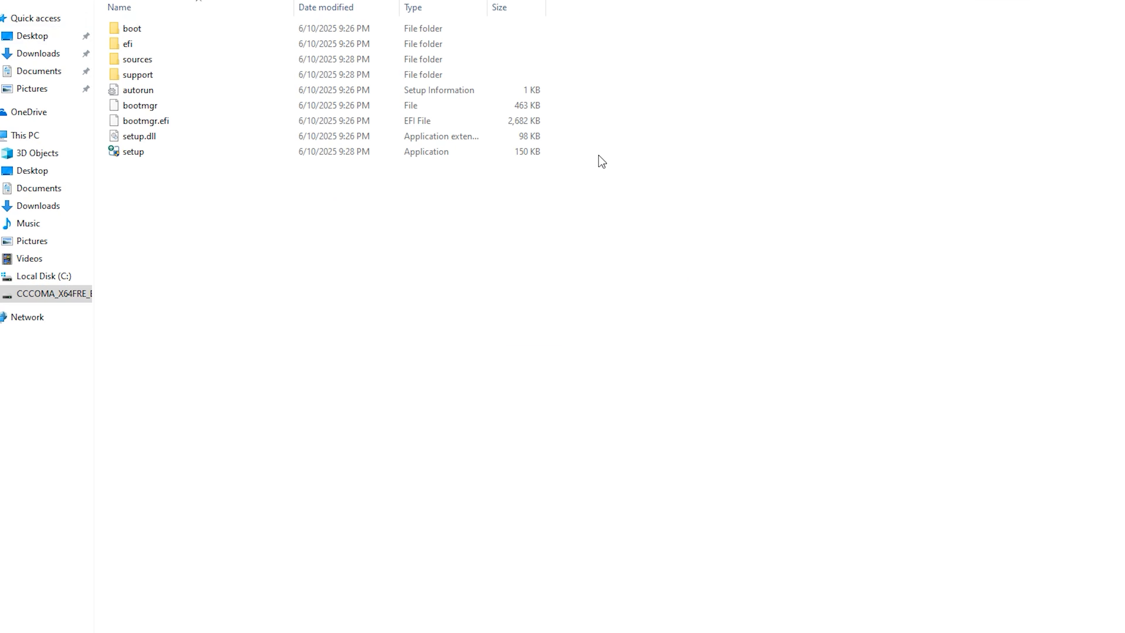
{"action": "double_click", "coordinate": [139, 153]}
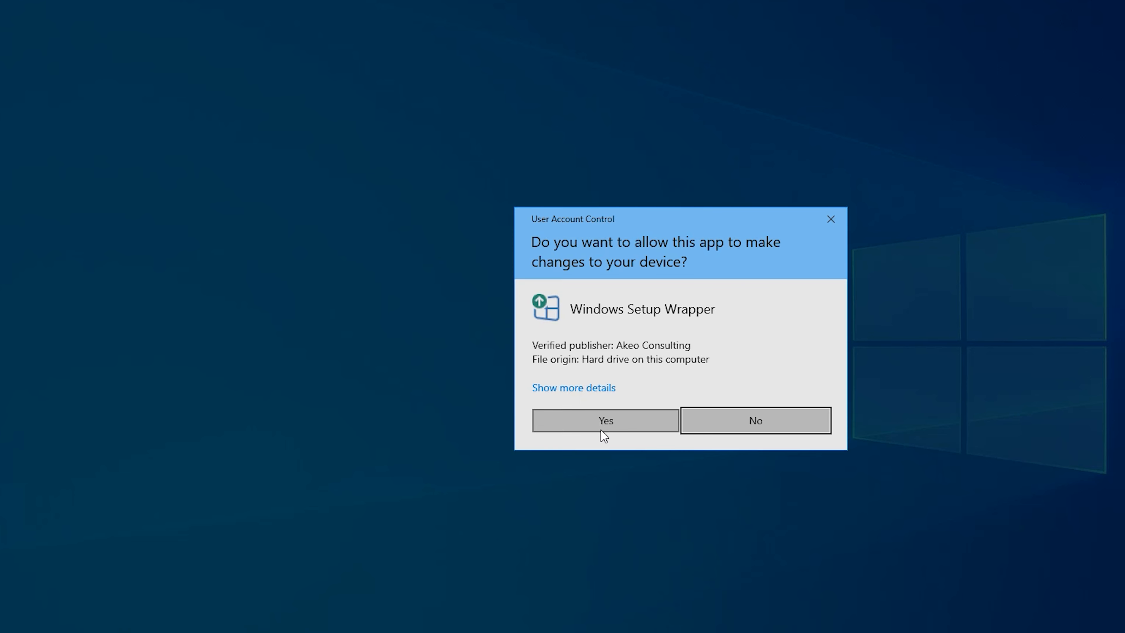
{"action": "left_click", "coordinate": [602, 428]}
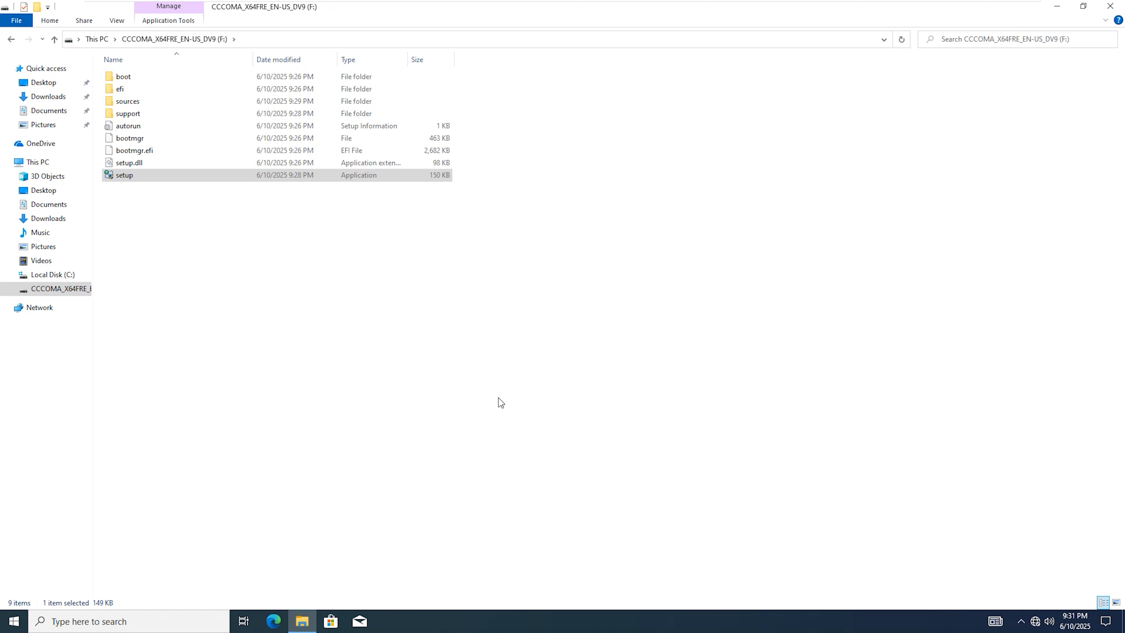
- Proceed through Windows 11 Setup, accept the license terms, and start the installation keeping personal files and apps
{"action": "left_click", "coordinate": [719, 444]}
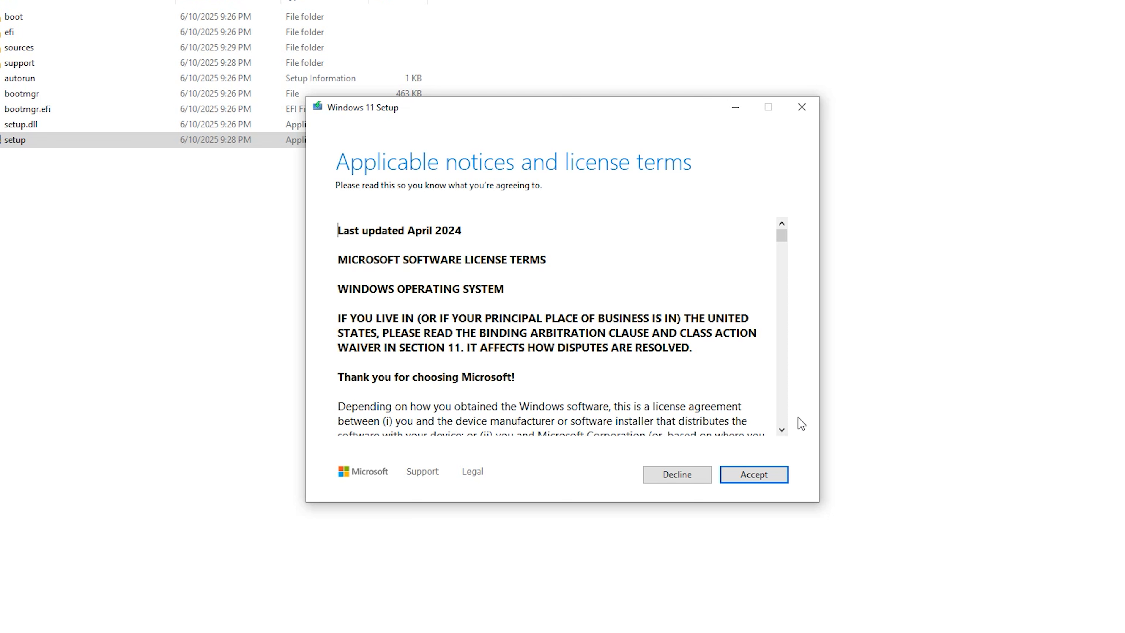
{"action": "left_click", "coordinate": [755, 472]}
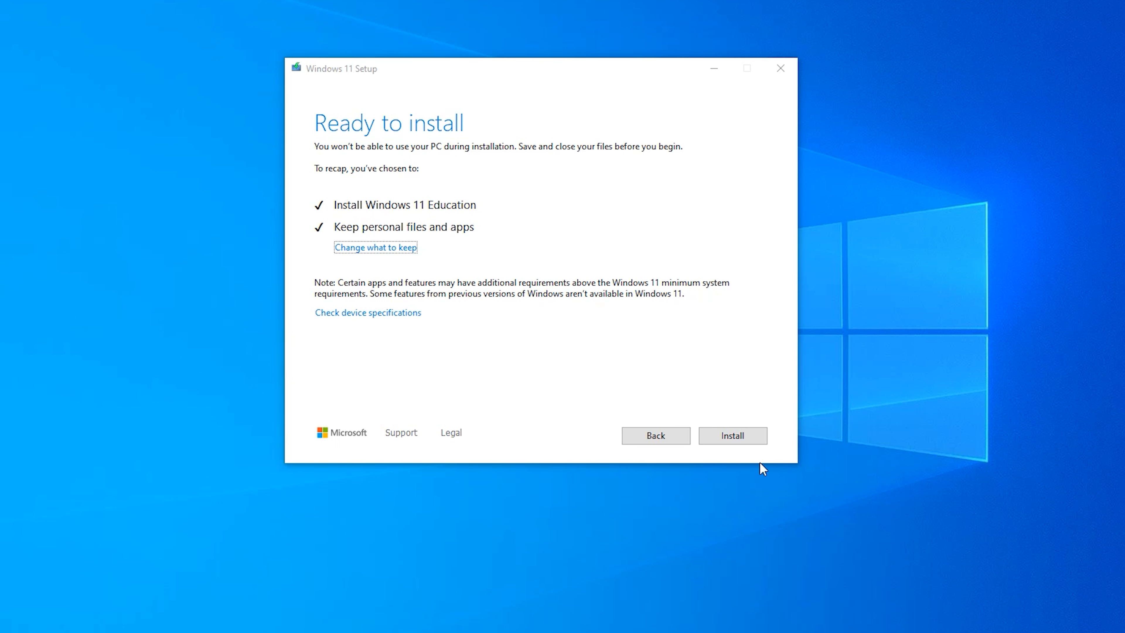
{"action": "left_click", "coordinate": [745, 442]}
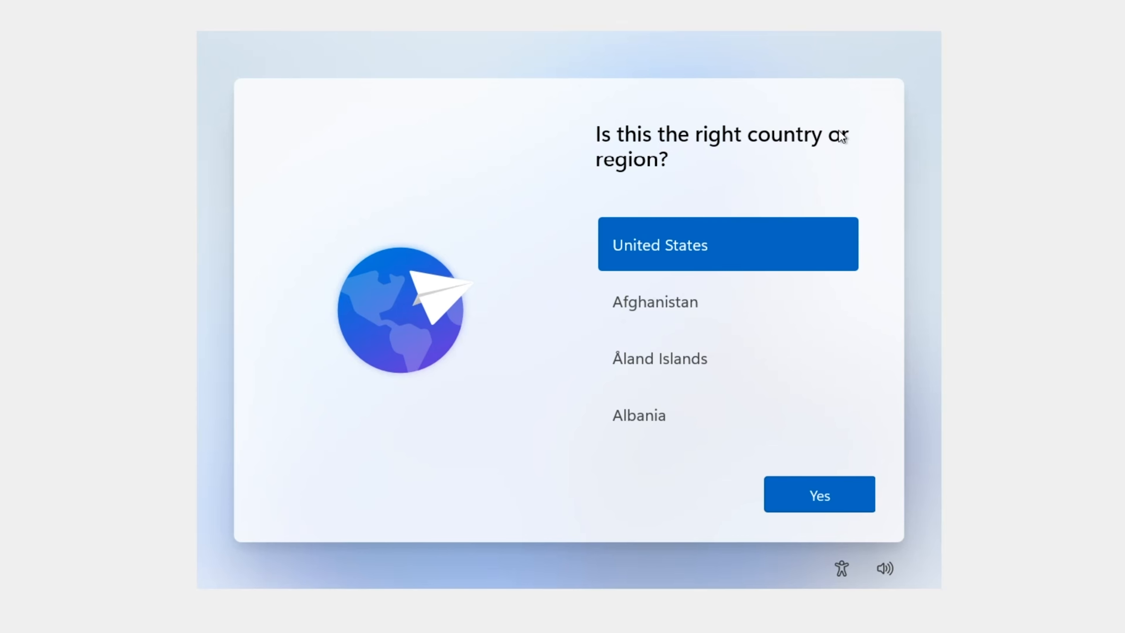
- Confirm United States as the region and US as the keyboard layout, skipping a second layout
{"action": "left_click", "coordinate": [843, 503]}
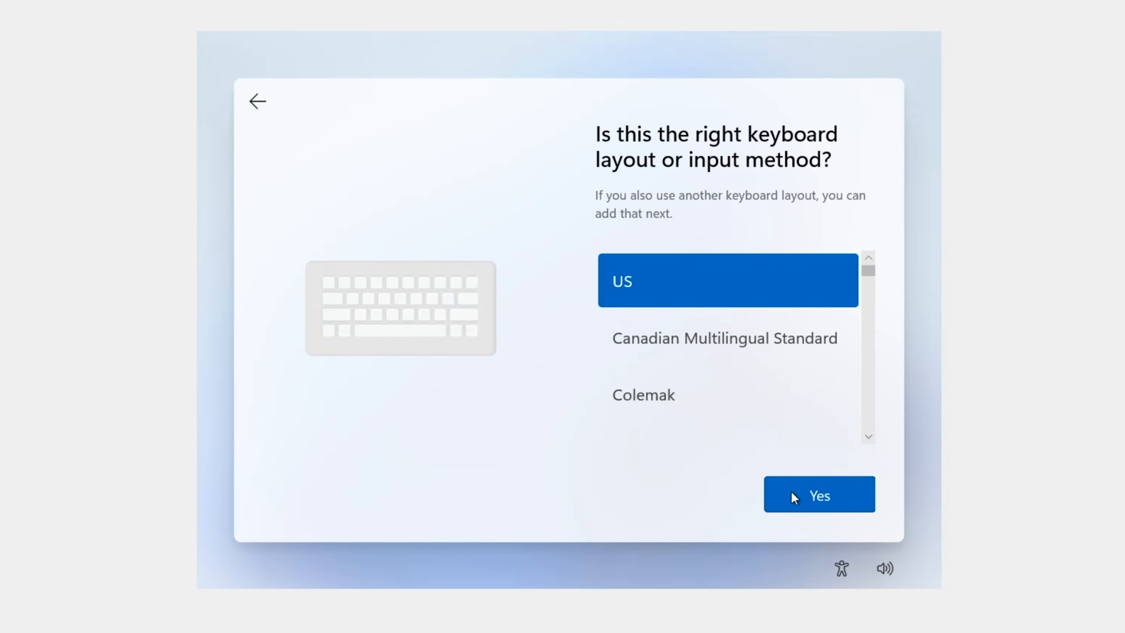
{"action": "left_click", "coordinate": [832, 499]}
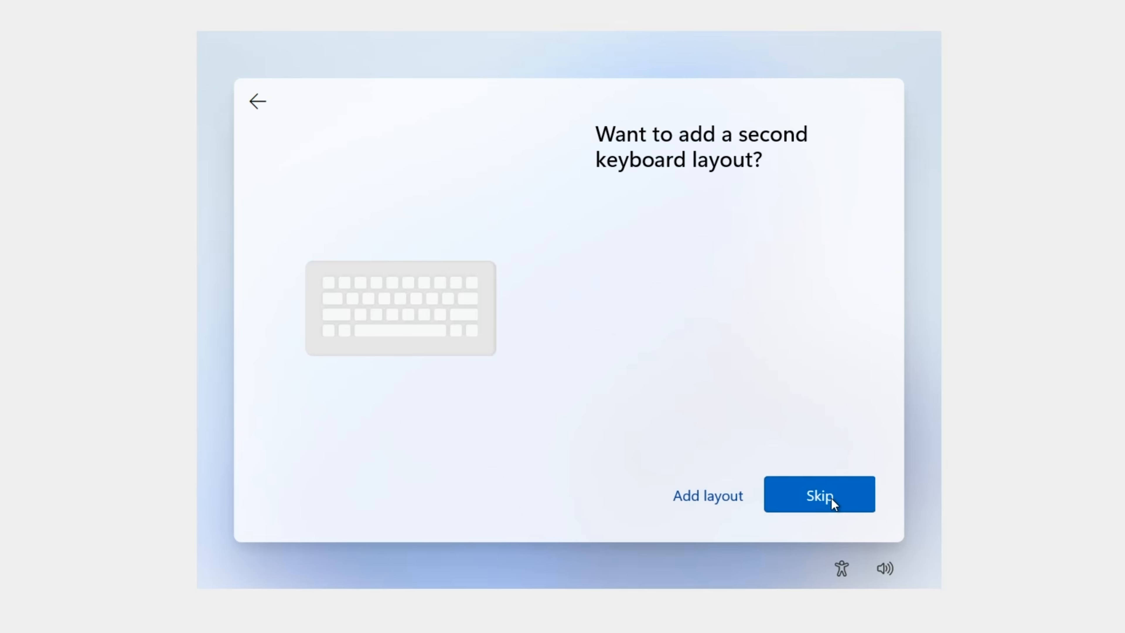
{"action": "left_click", "coordinate": [831, 498]}
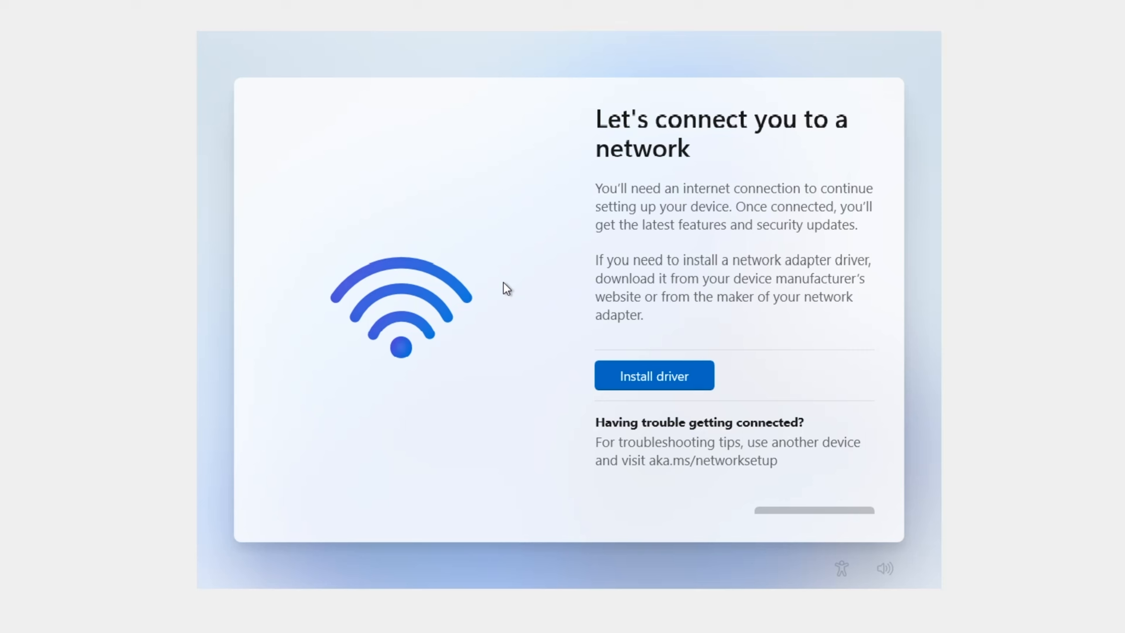
- Open a command prompt during setup and run oobe\bypassnro to bypass the network requirement
{"action": "key", "text": "shift+F10"}
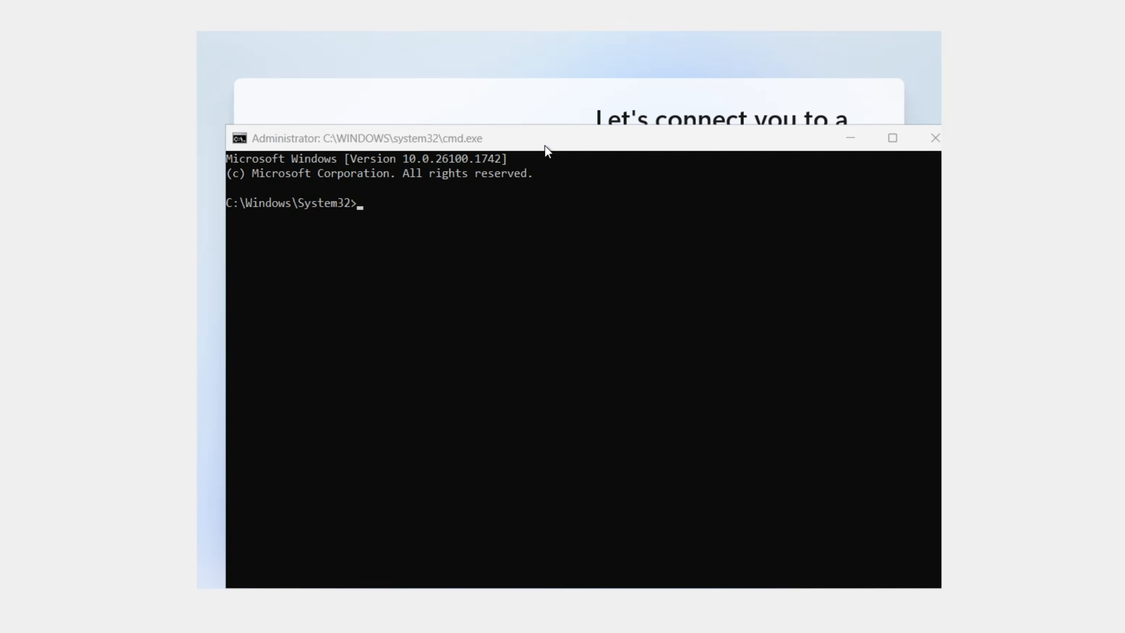
{"action": "left_click_drag", "start_coordinate": [546, 150], "coordinate": [534, 106]}
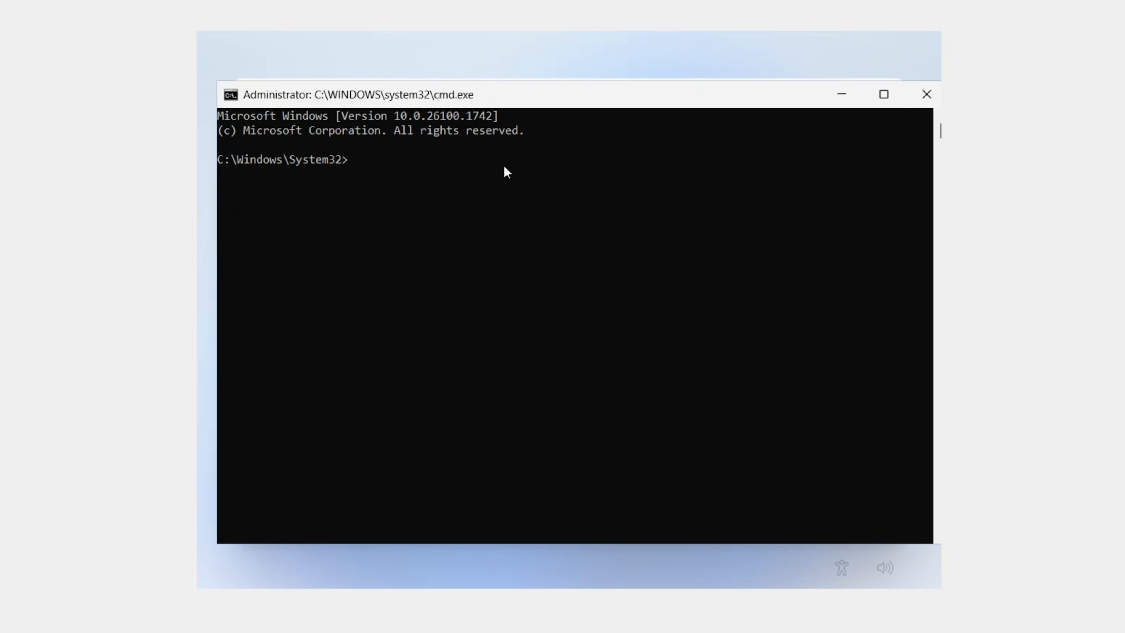
{"action": "type", "text": "oobe\\byp"}
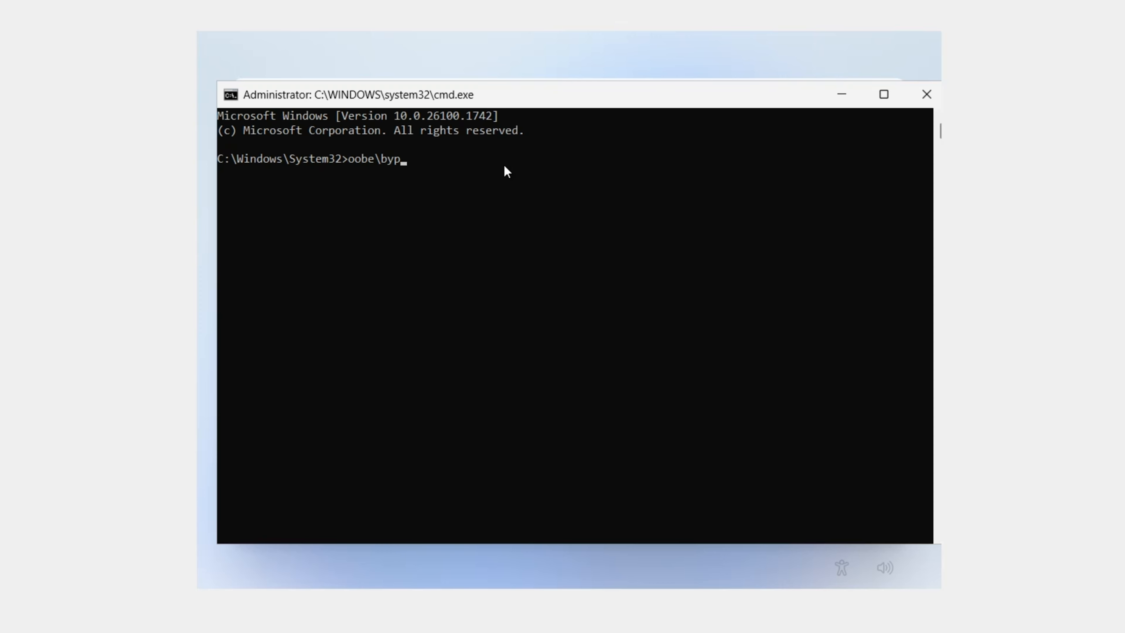
{"action": "type", "text": "assnro"}
{"action": "key", "text": "Return"}
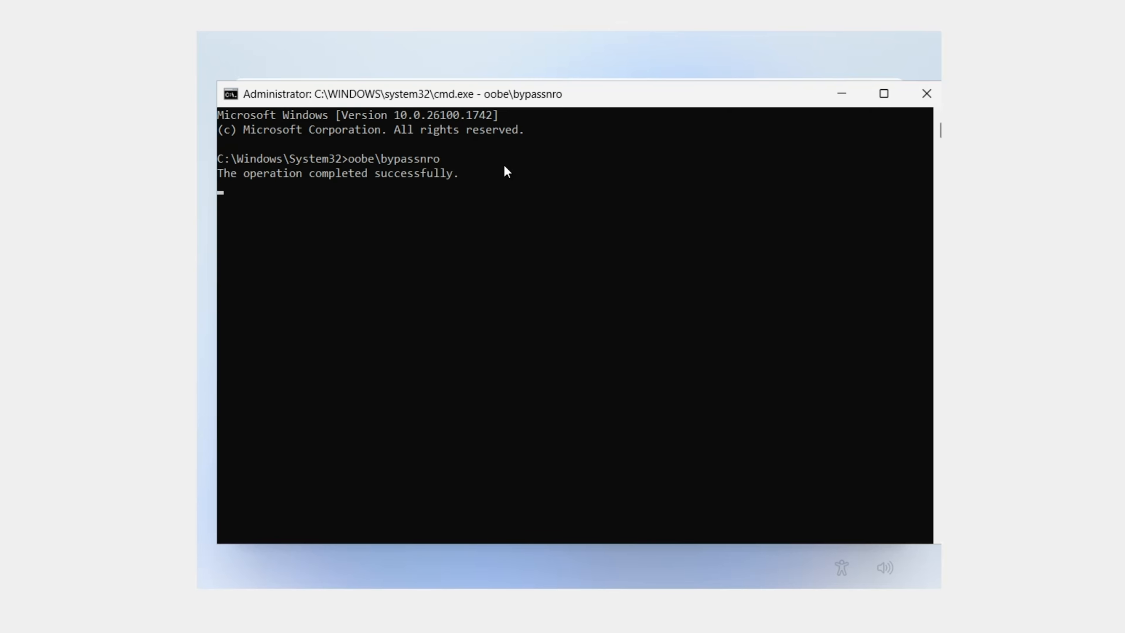